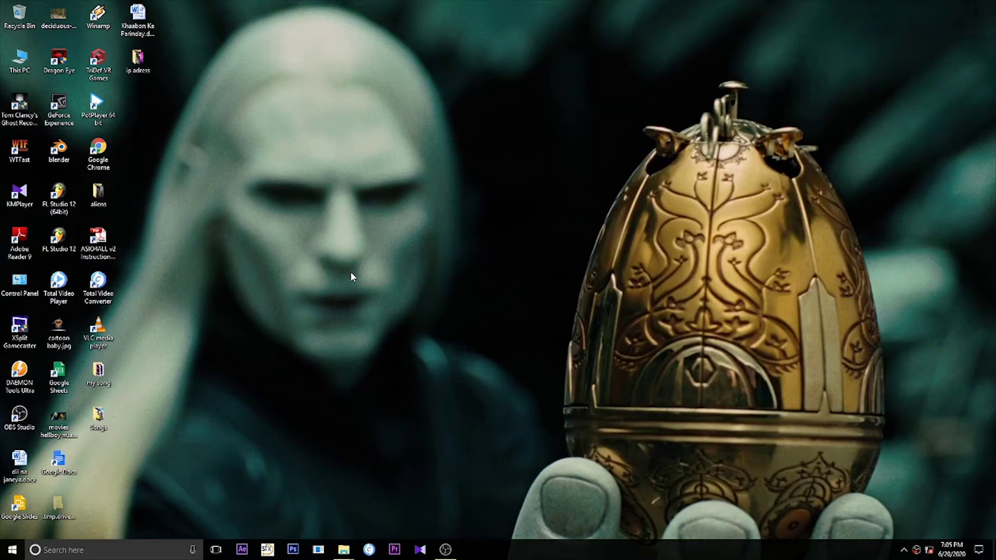
Step: Launch Premiere Pro and create a new project named Untitled, replacing the existing file
left_click(397, 549)
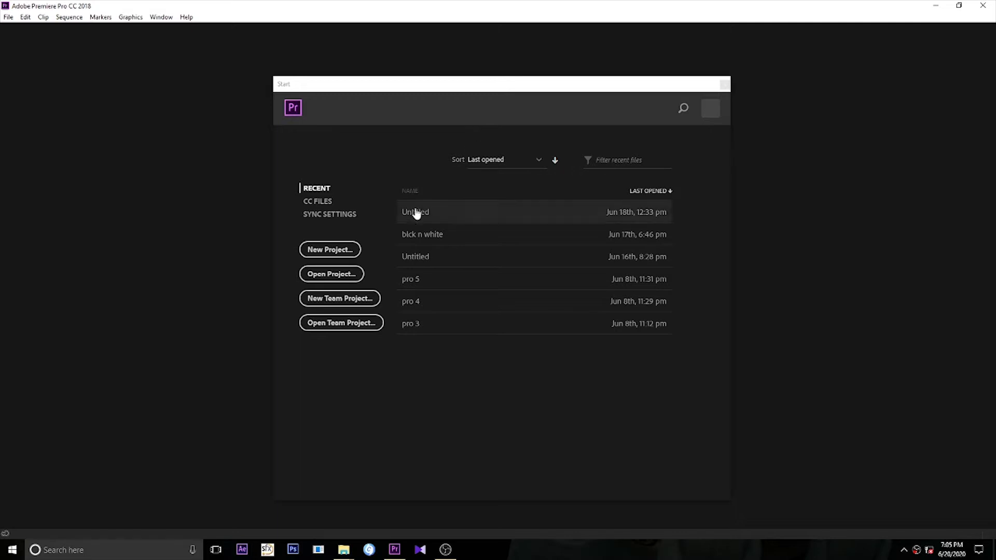
left_click(339, 251)
left_click(573, 429)
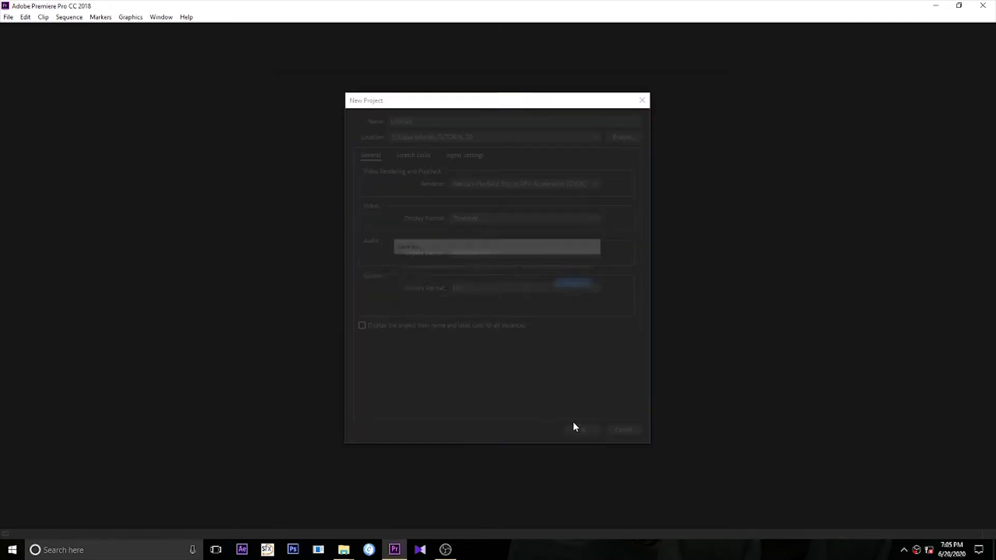
left_click(534, 285)
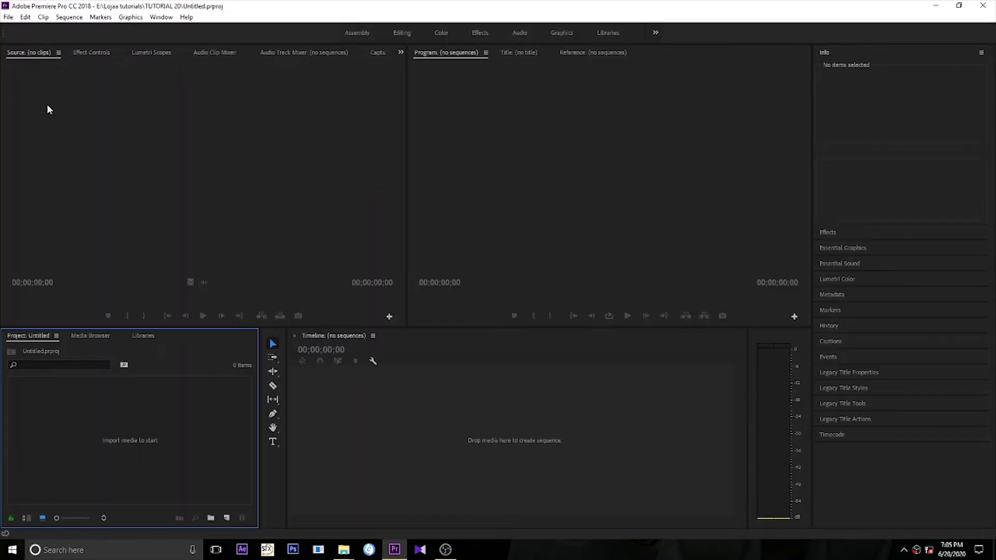
Step: Minimize Premiere and drag THE organic nature.mp4 from the New folder into the Project panel
left_click(934, 7)
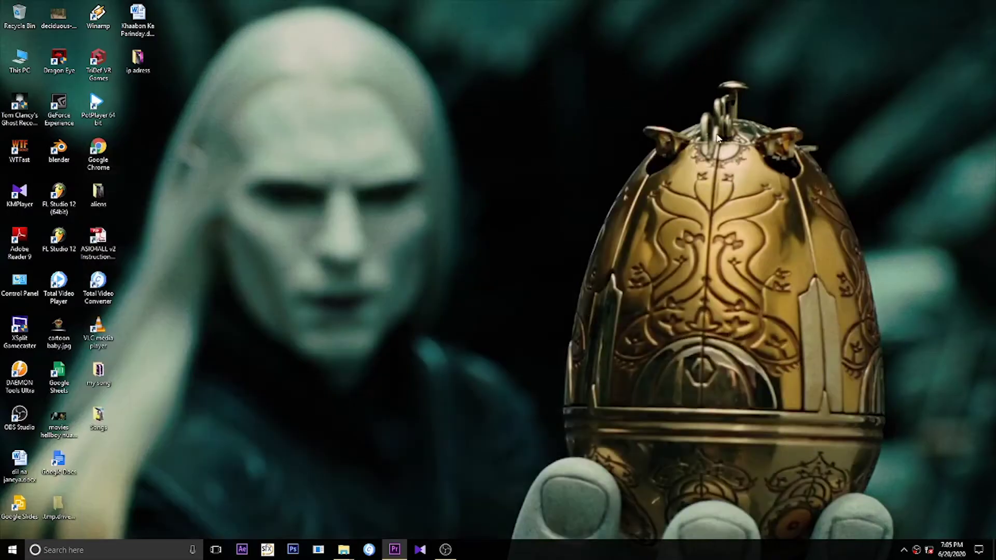
mouse_move(349, 556)
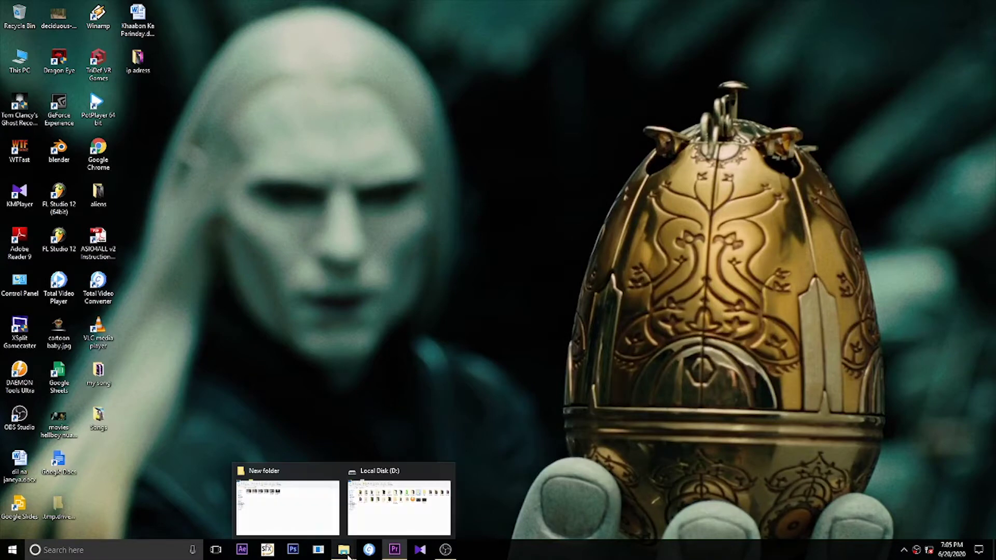
left_click(289, 519)
left_click(350, 122)
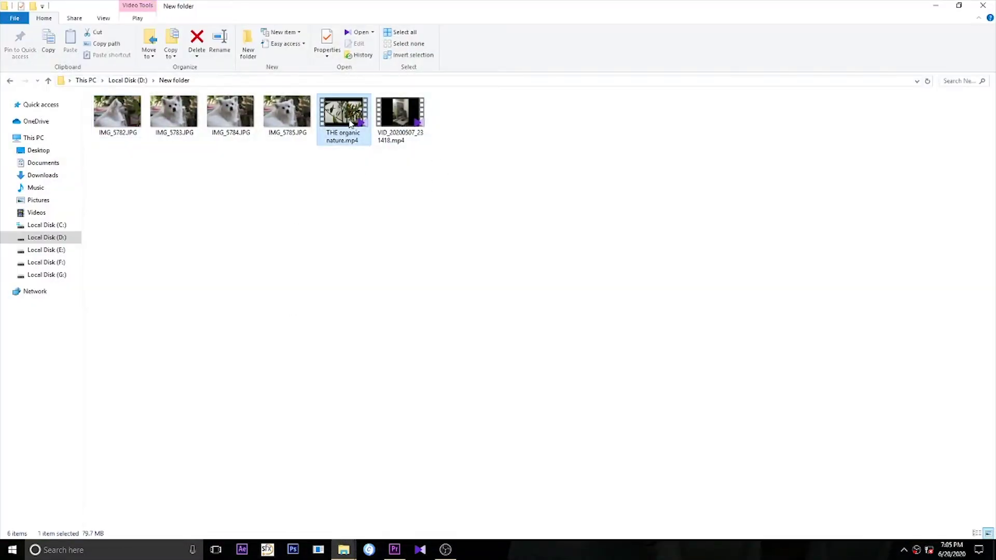
mouse_move(349, 119)
left_mouse_down()
mouse_move(398, 555)
mouse_move(102, 450)
left_mouse_up()
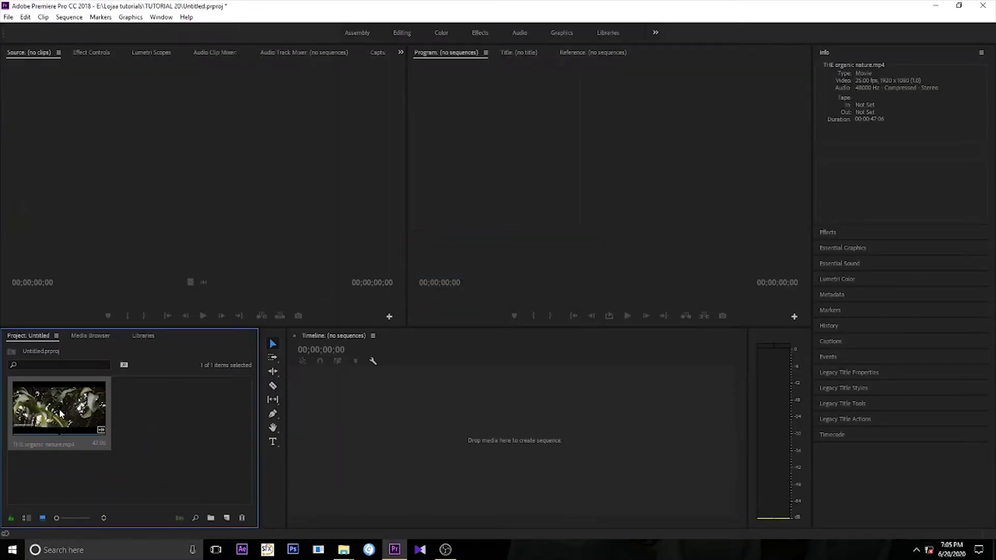
Step: Create a sequence from THE organic nature clip and mute its A1 audio track
left_click_drag(353, 442, 354, 443)
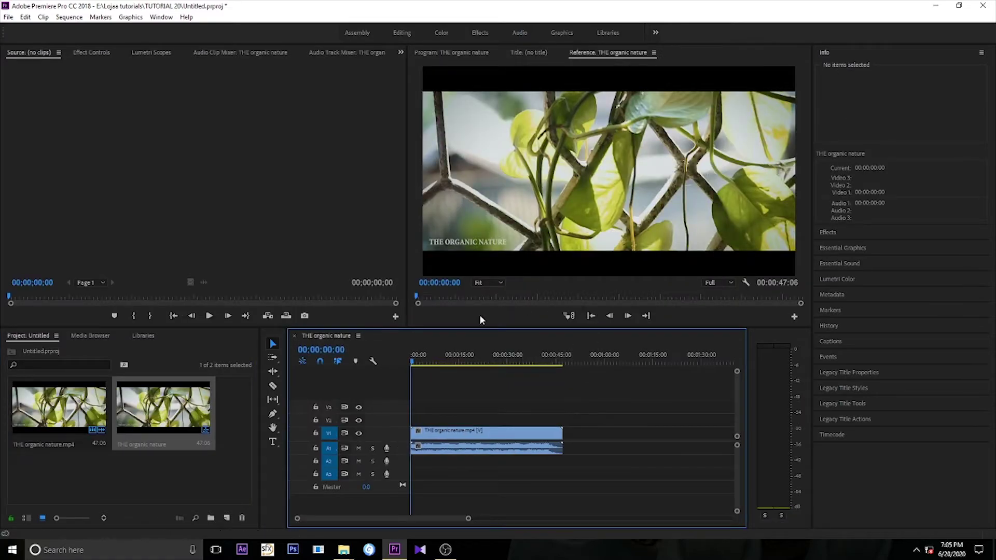
left_click_drag(413, 365, 440, 361)
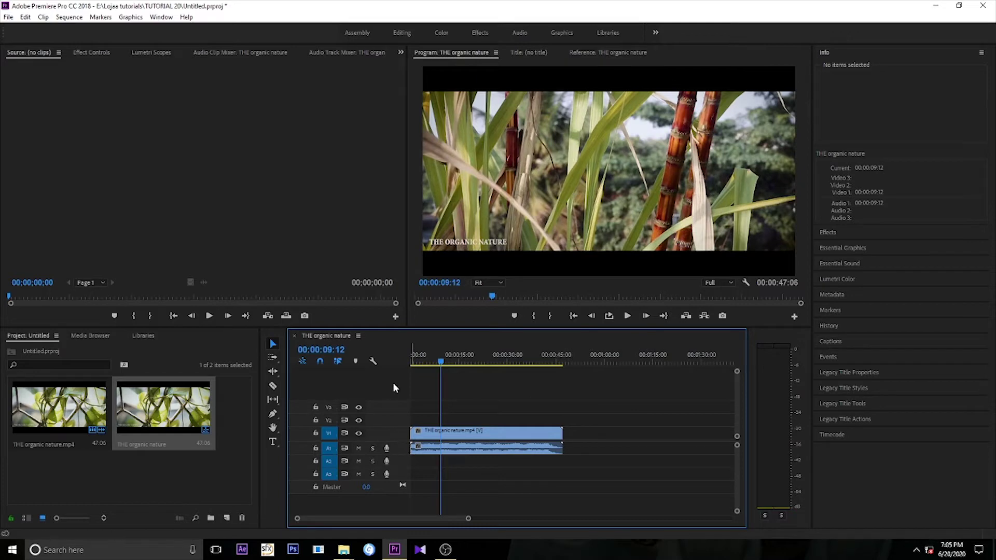
left_click(358, 448)
left_click_drag(440, 361, 336, 402)
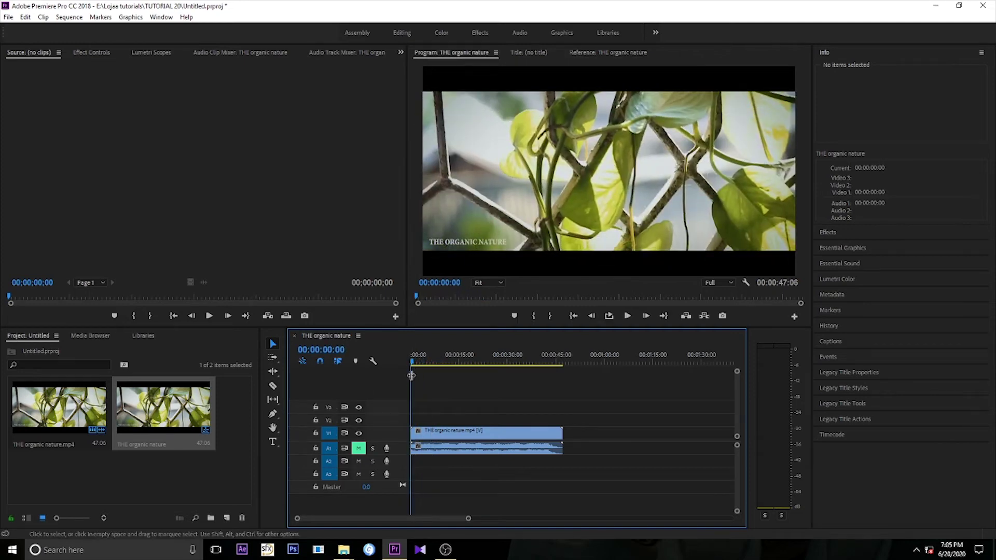
Step: Trim the clip's end back to the playhead so the sequence runs 00:00:07:14
left_click(429, 362)
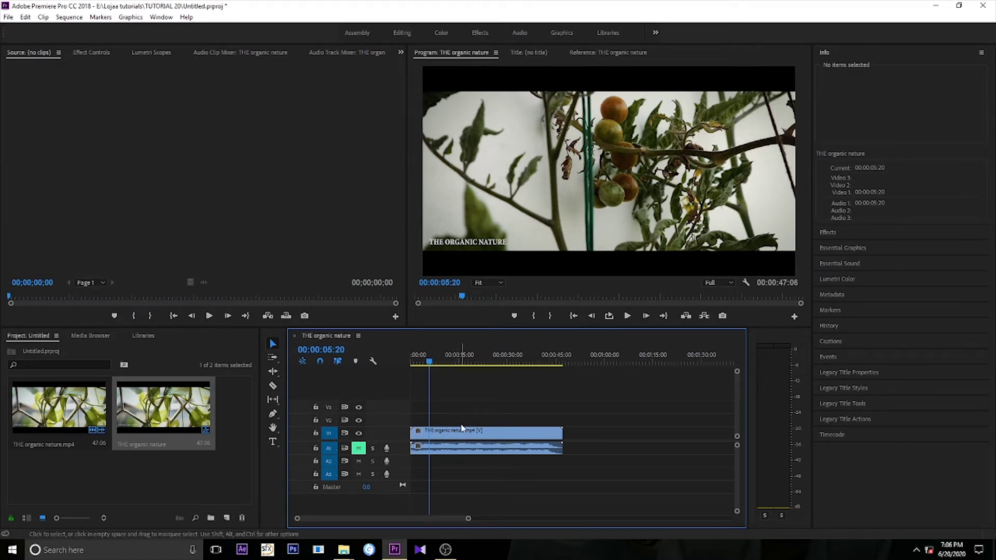
left_click(358, 434)
left_click(358, 434)
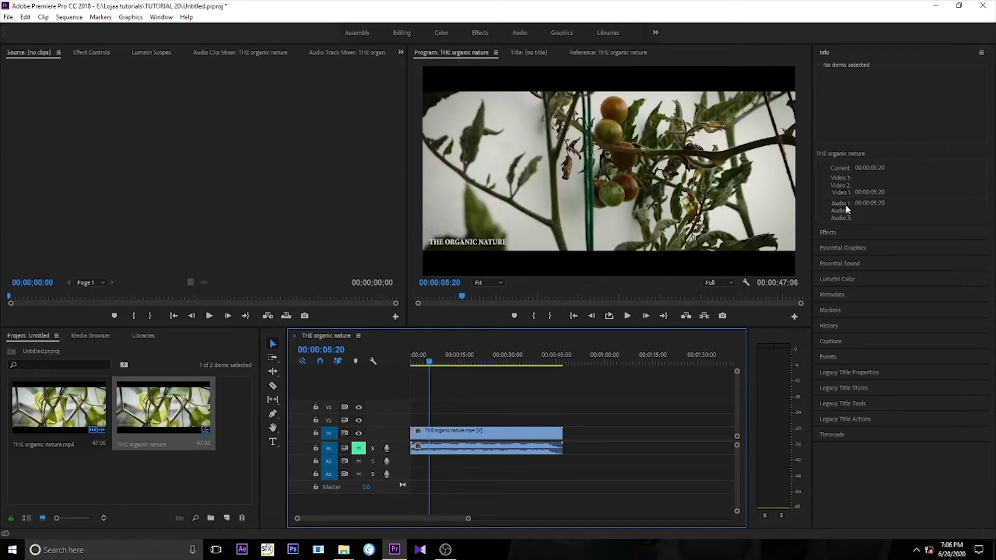
left_click_drag(561, 435, 434, 441)
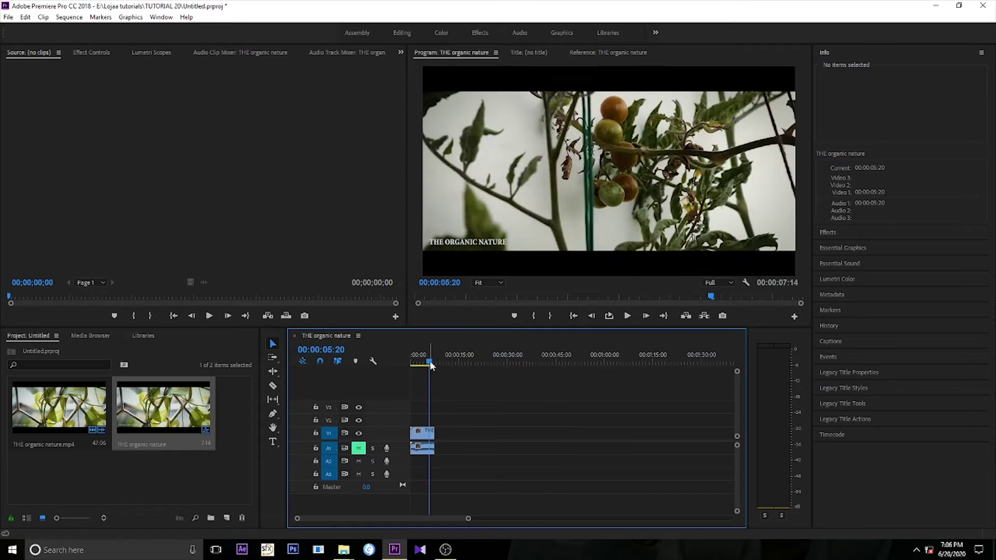
left_click_drag(431, 366, 430, 362)
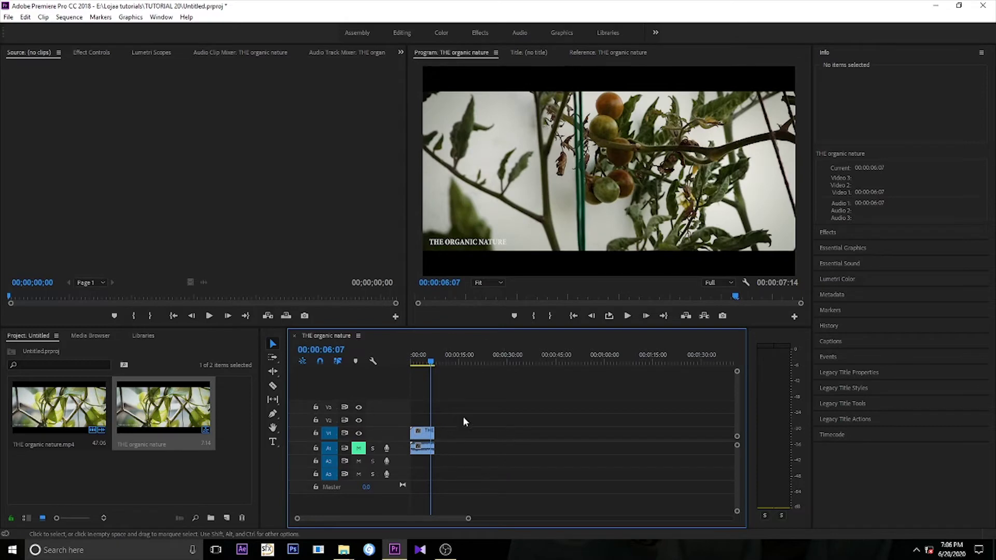
left_click(936, 7)
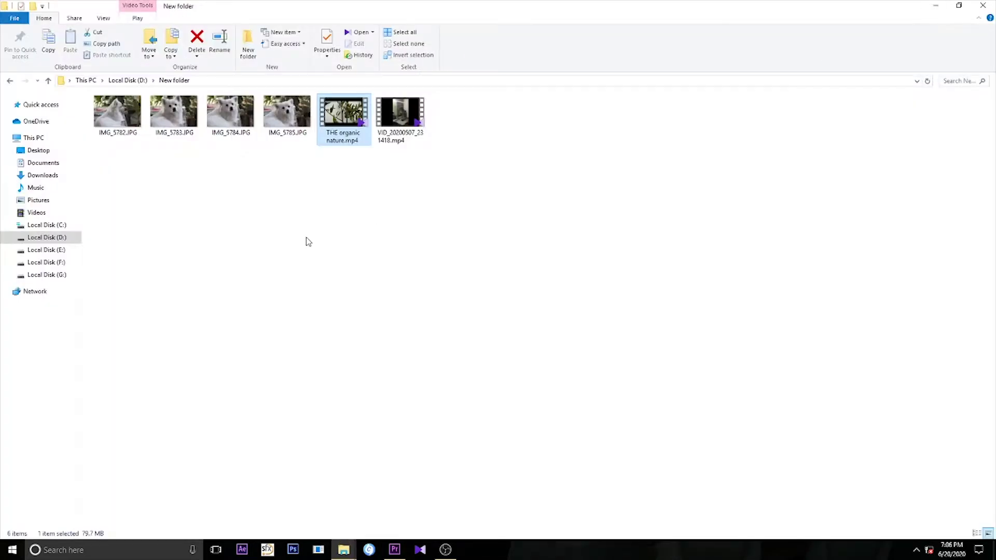
Step: From Local Disk (D:), open for you tube and drag VID_20180420_185003.mp4 into Premiere
left_click(10, 80)
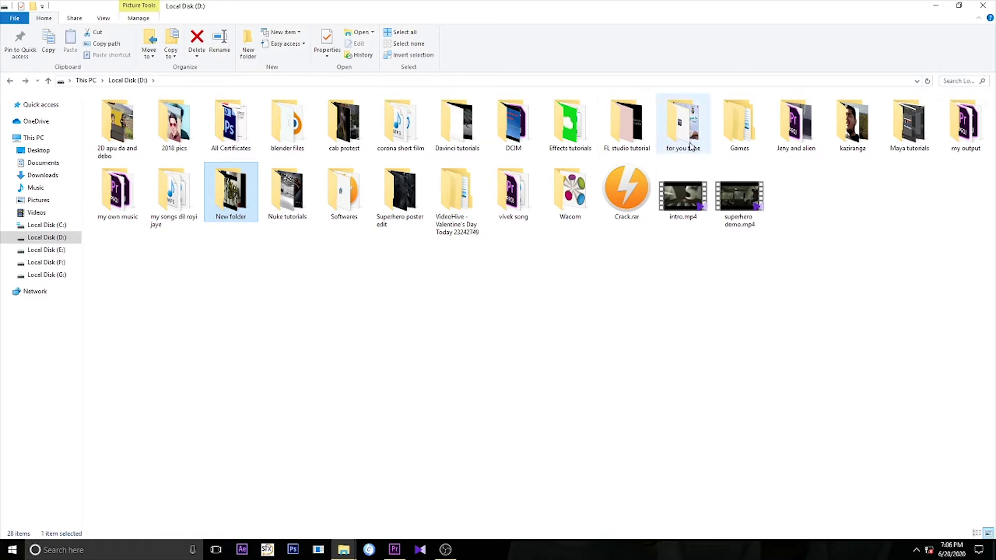
double_click(665, 149)
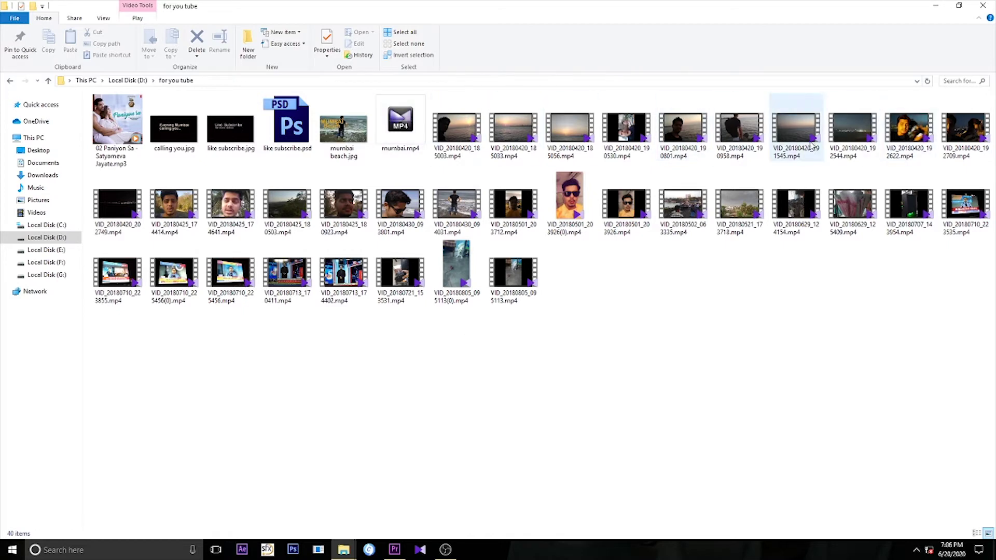
mouse_move(475, 149)
left_mouse_down()
mouse_move(392, 555)
mouse_move(189, 469)
left_mouse_up()
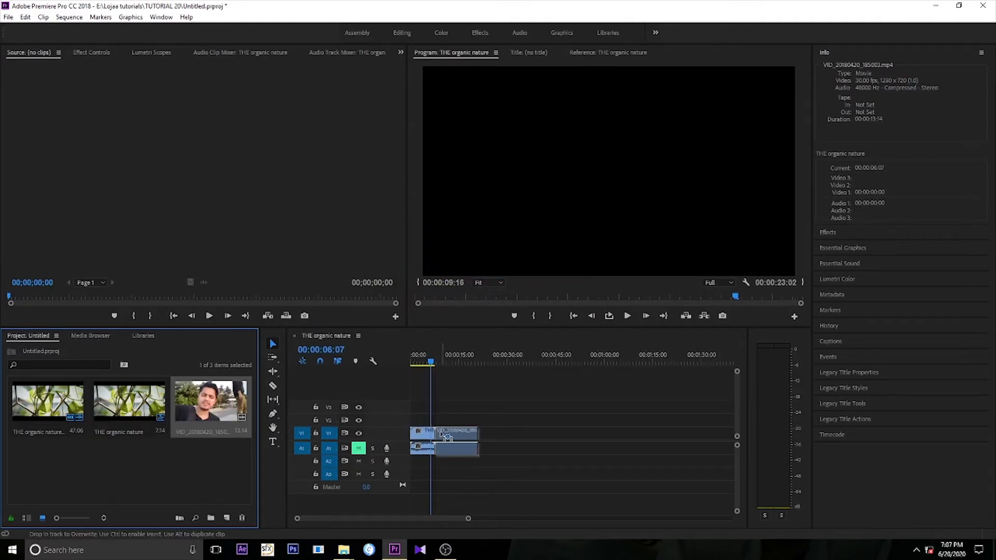
Step: Place VID_20180420_185003.mp4 after the first clip and scale it to 150.3
left_click_drag(218, 410, 450, 435)
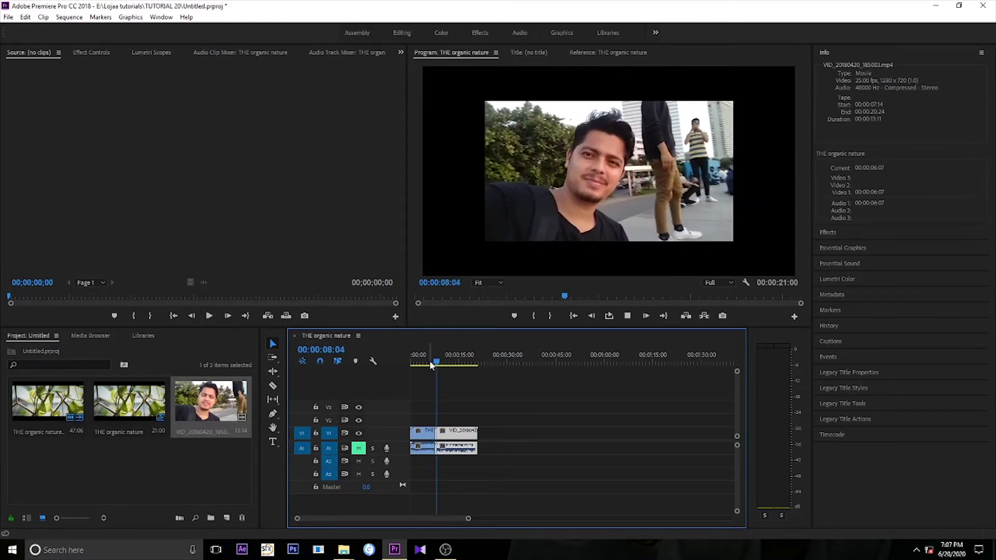
left_click(91, 52)
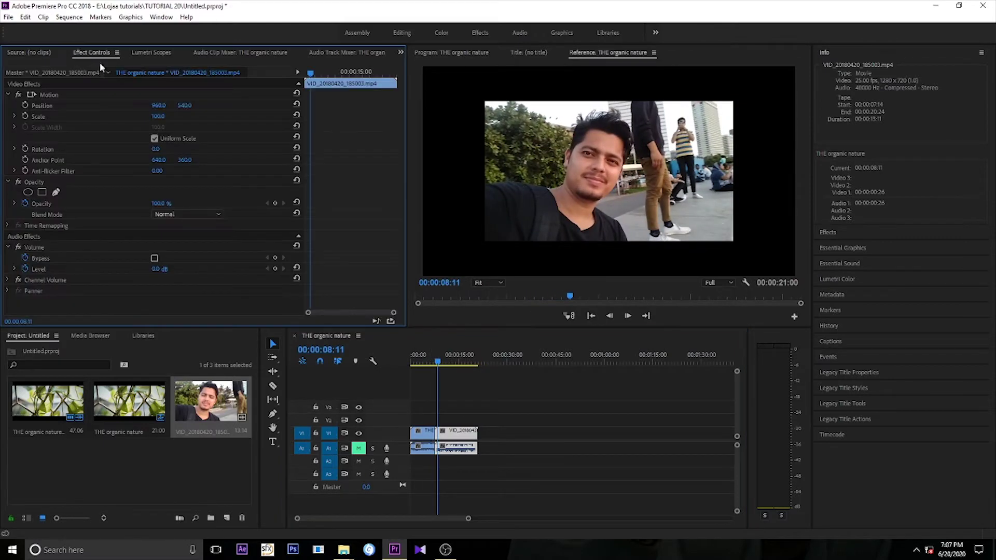
left_click(46, 95)
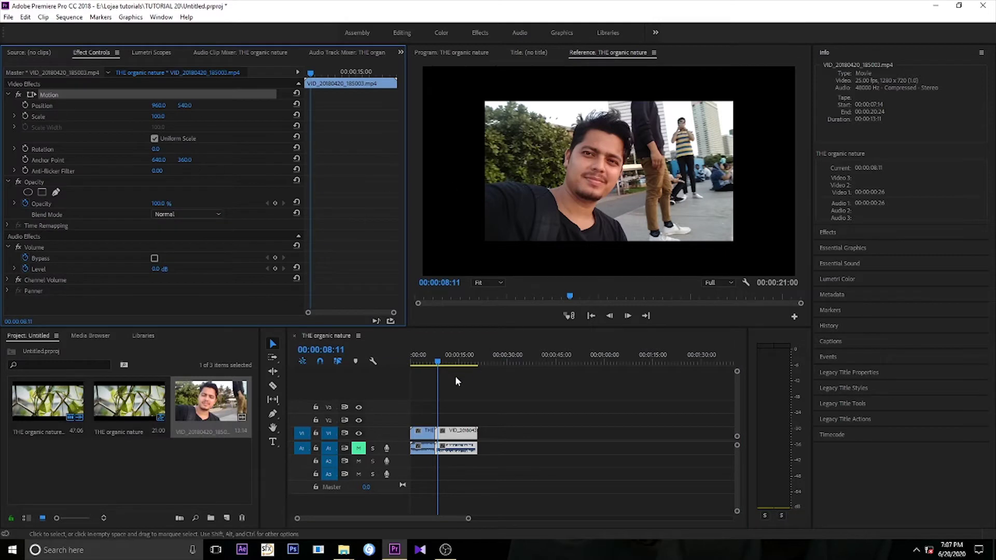
left_click(440, 359)
left_click_drag(484, 170, 422, 177)
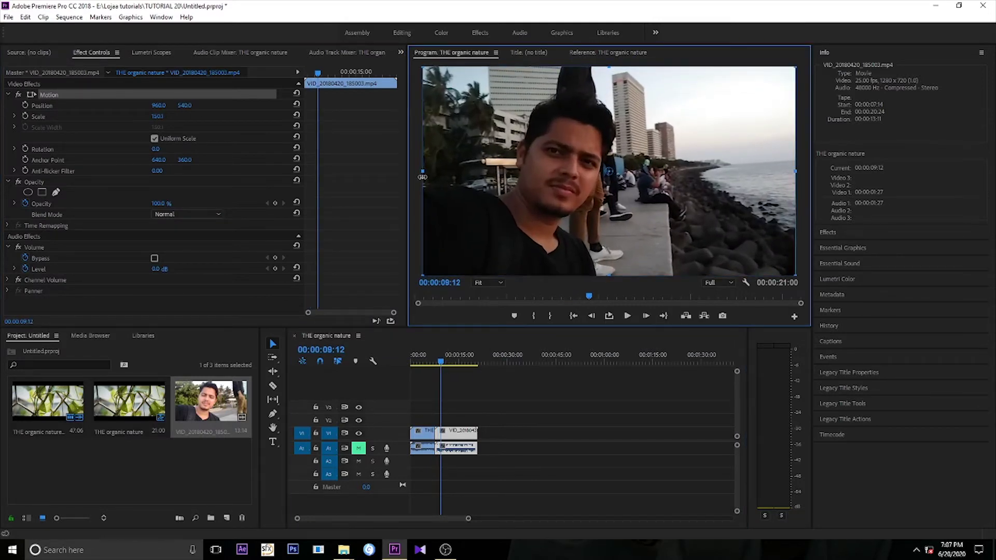
Step: Reposition the selfie clip and trim its end so the sequence runs 00:00:10:22
left_click(438, 363)
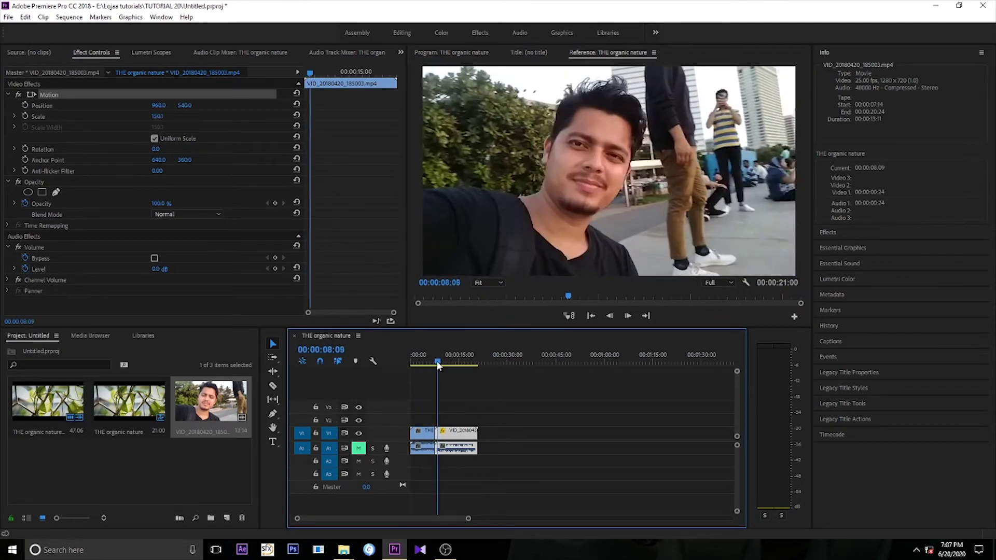
left_click_drag(439, 363, 449, 361)
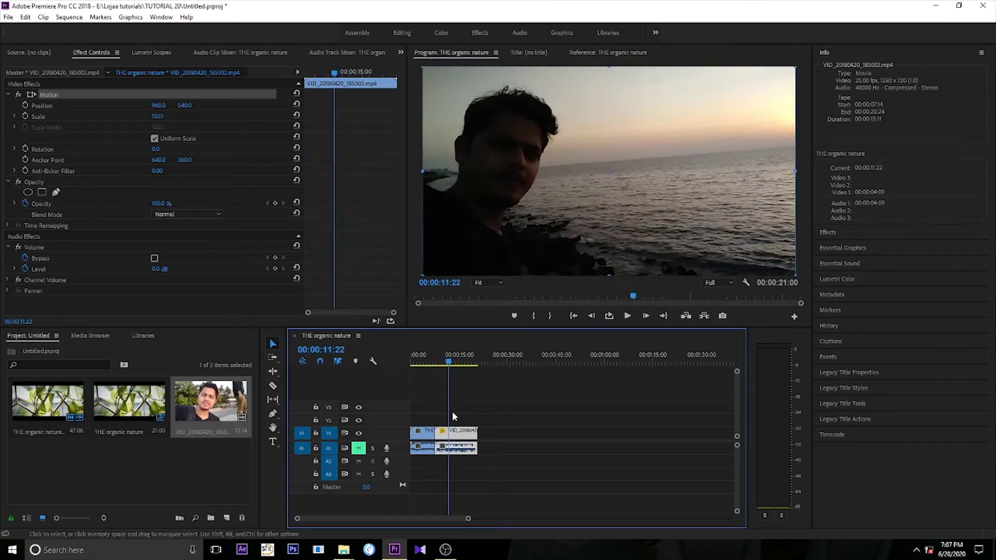
left_click_drag(446, 432, 453, 440)
left_click(431, 362)
key("space")
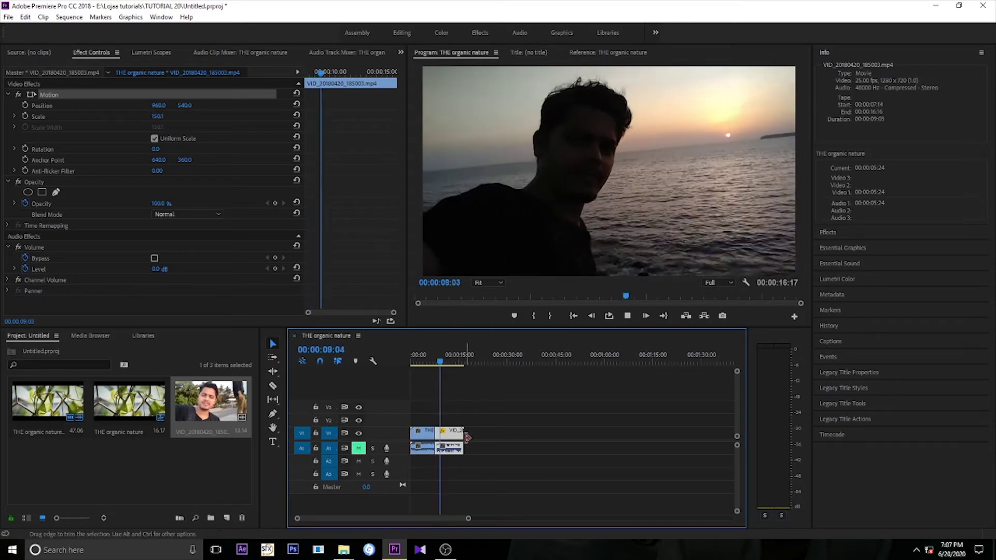
left_click_drag(460, 432, 441, 432)
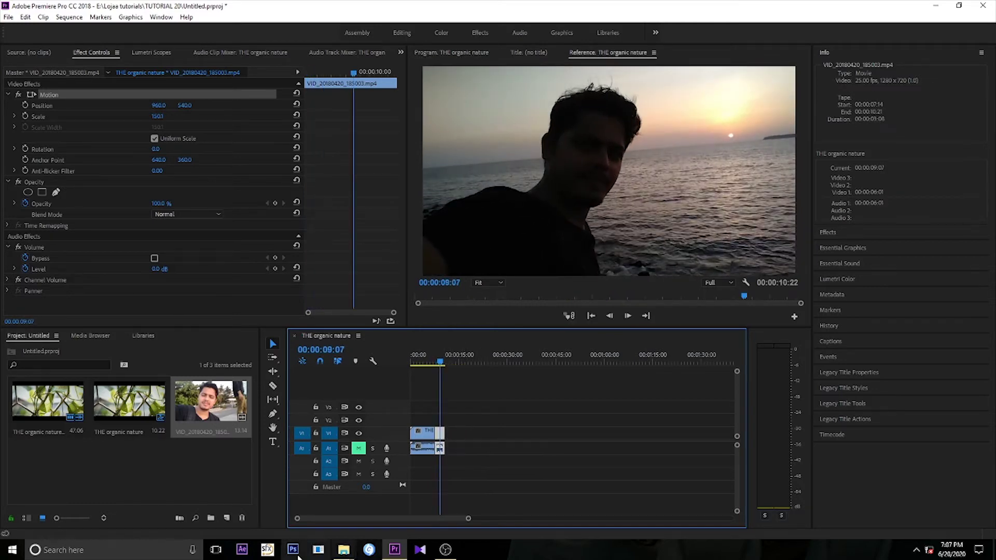
mouse_move(341, 554)
left_click(399, 506)
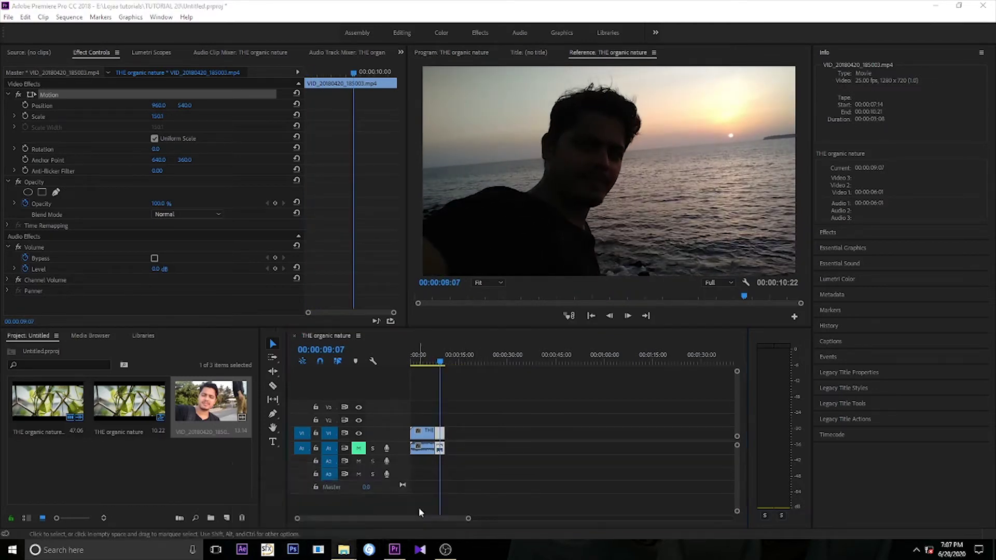
Step: Import VID_20180420_190958.mp4 from for you tube and place it after the selfie clip
double_click(691, 134)
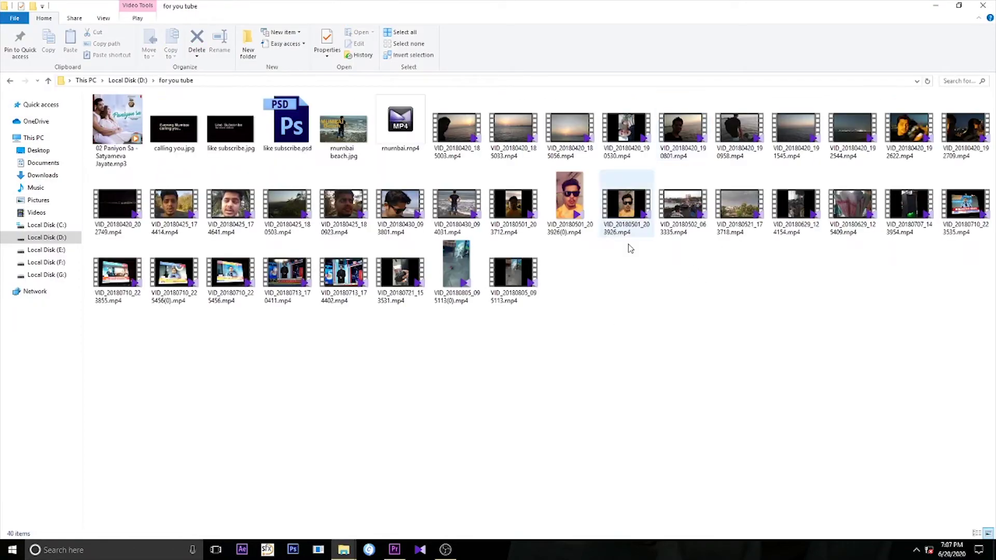
mouse_move(739, 127)
left_mouse_down()
mouse_move(406, 517)
mouse_move(187, 481)
left_mouse_up()
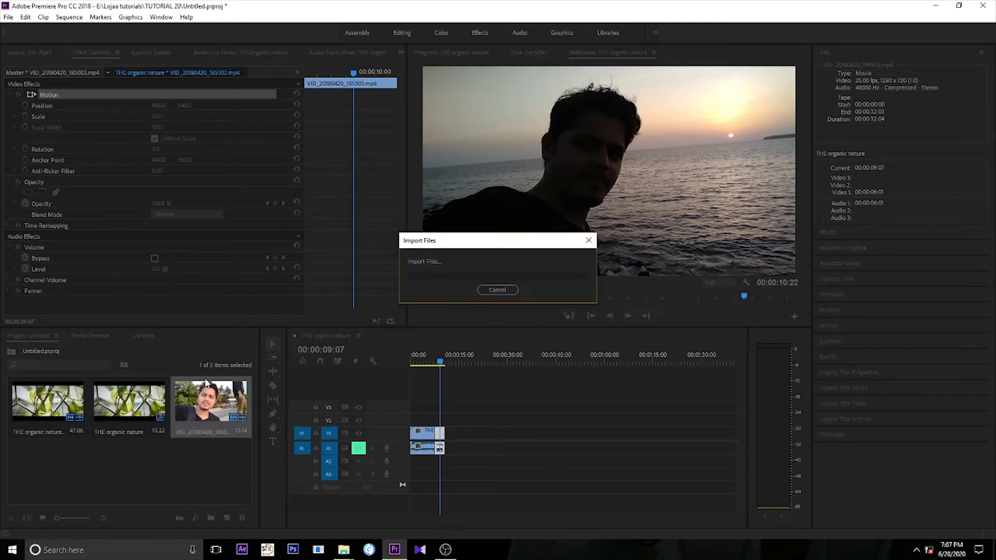
left_click_drag(50, 469, 448, 449)
Step: Trim the start of the sunset clip so it follows the tomato clip, then review the cut
left_click(440, 362)
left_click_drag(441, 363, 430, 363)
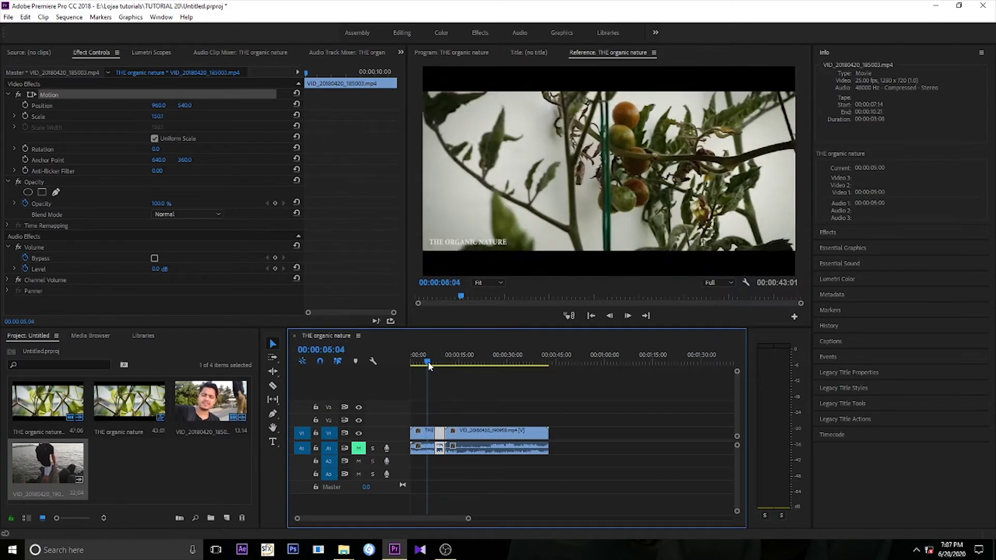
left_click_drag(434, 432, 440, 432)
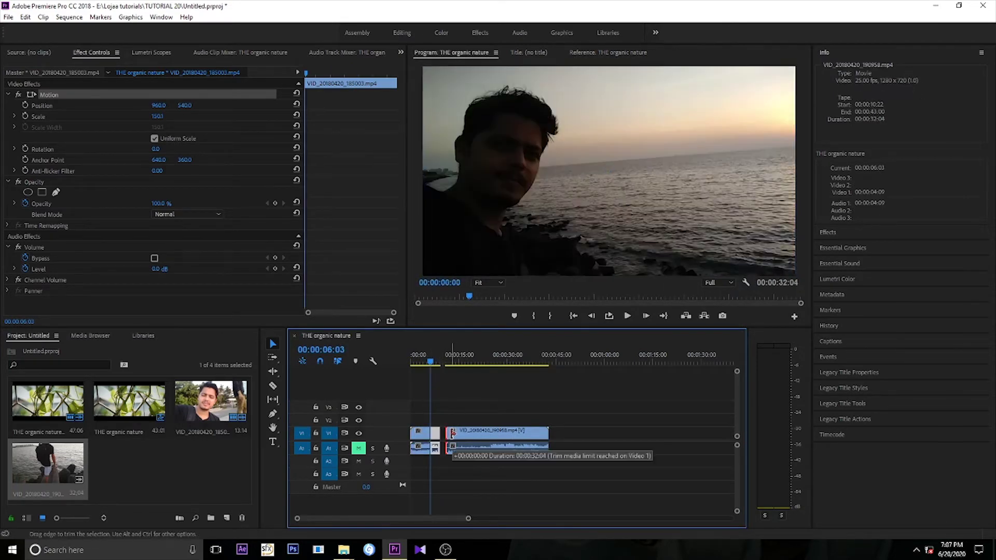
left_click_drag(453, 433, 453, 396)
key("space")
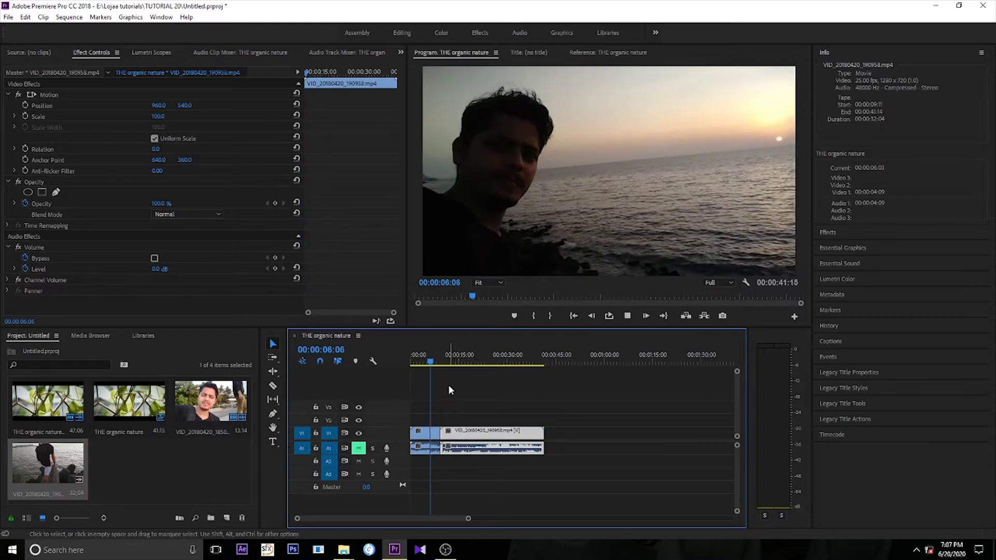
left_click_drag(440, 432, 434, 433)
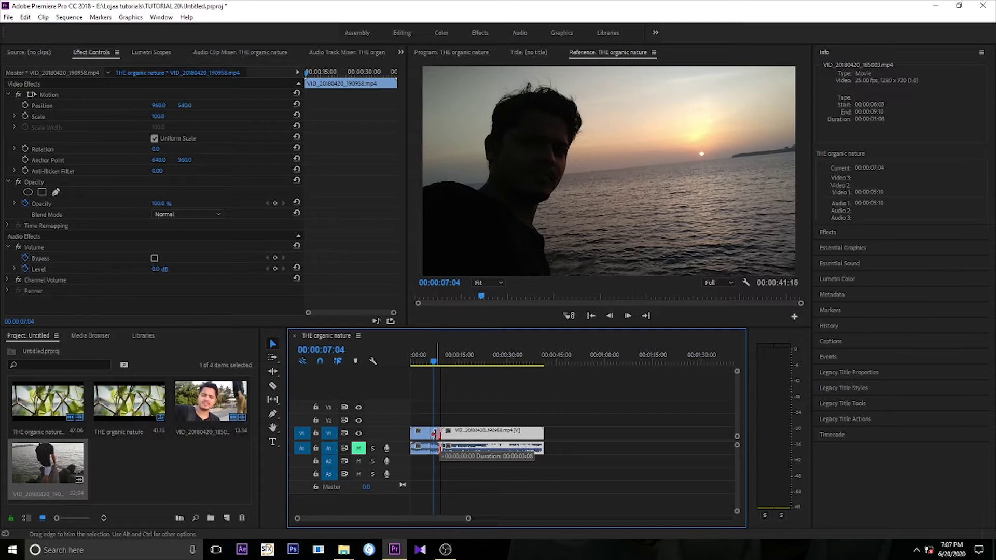
key("=")
key("=")
key("=")
scroll(379, 518, "up", 1)
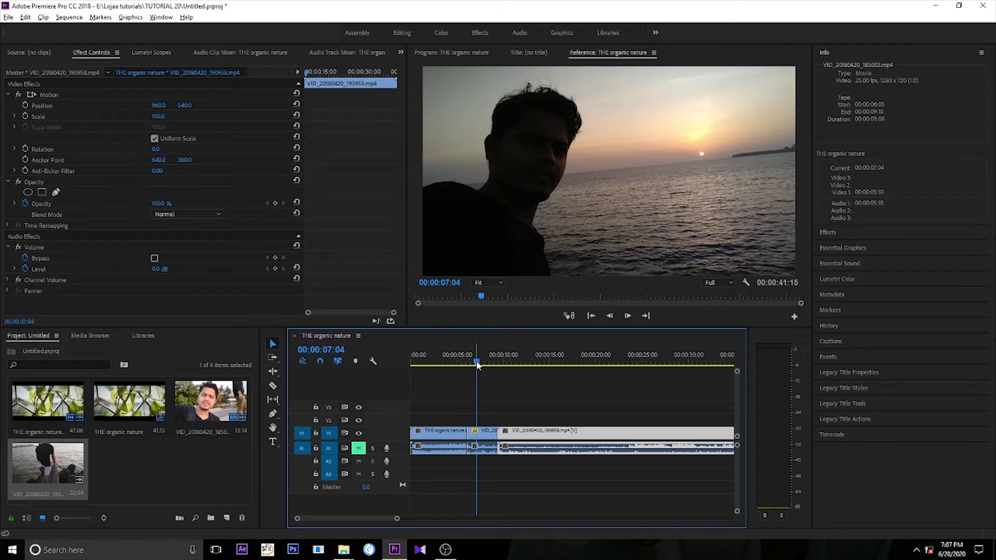
left_click_drag(478, 365, 504, 376)
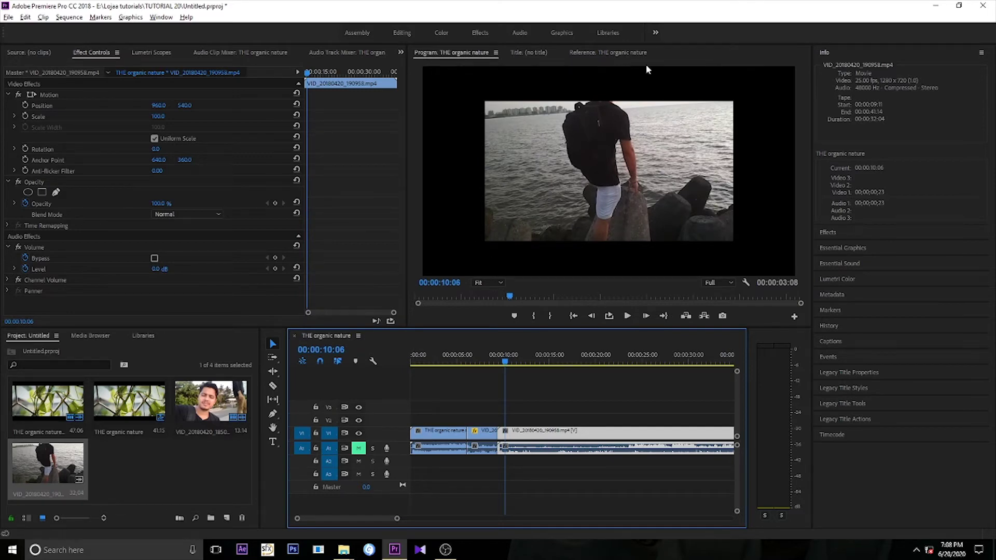
Step: Scale the sunset clip to 149.7 in Motion and scrub back to the first cut
left_click(49, 95)
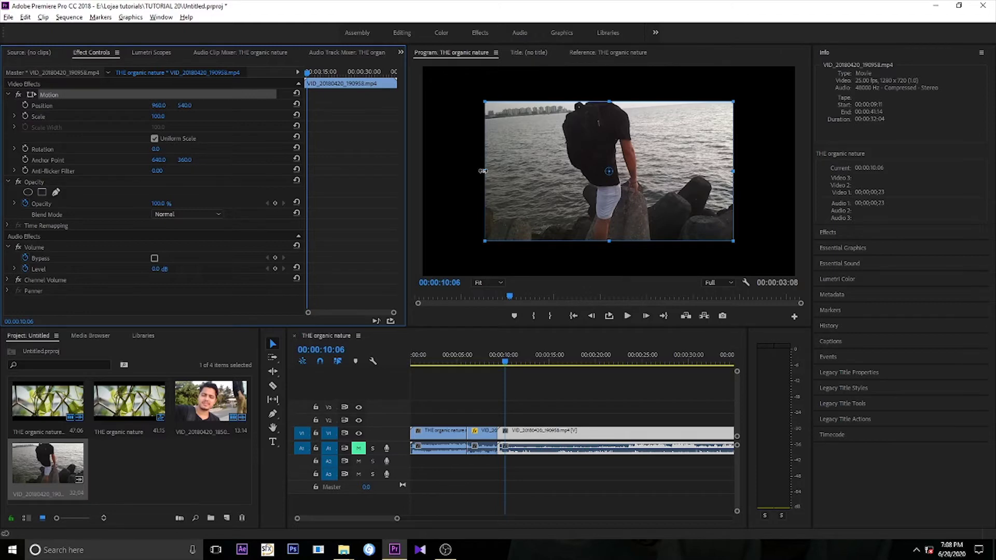
left_click_drag(482, 171, 422, 175)
left_click_drag(508, 365, 495, 362)
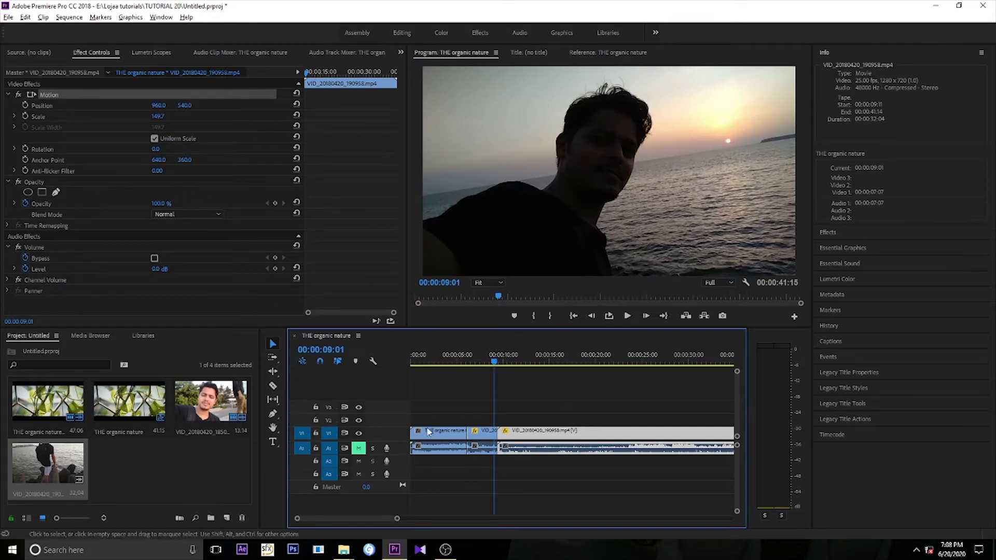
mouse_move(496, 363)
left_mouse_down()
mouse_move(459, 366)
mouse_move(477, 370)
mouse_move(456, 377)
left_mouse_up()
left_click(456, 431)
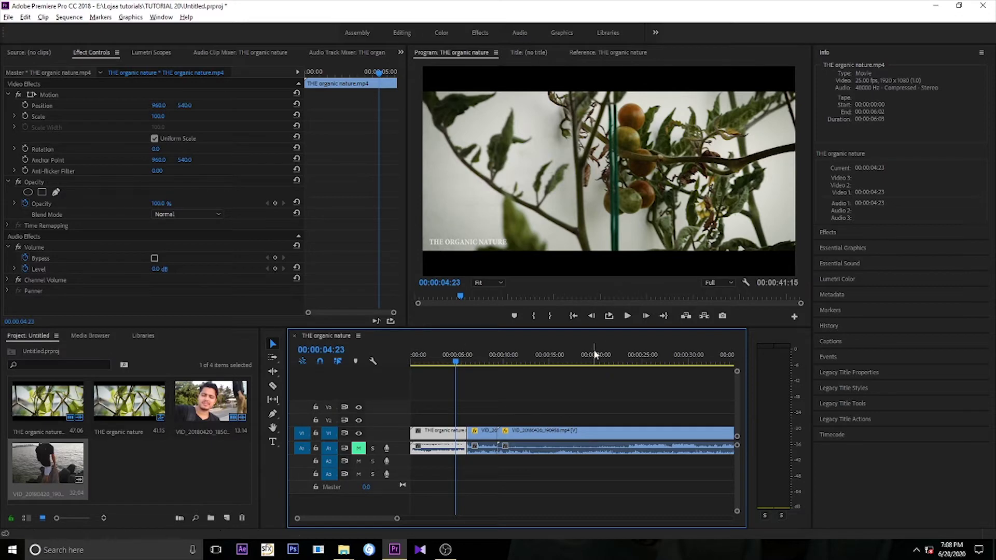
left_click_drag(456, 362, 462, 363)
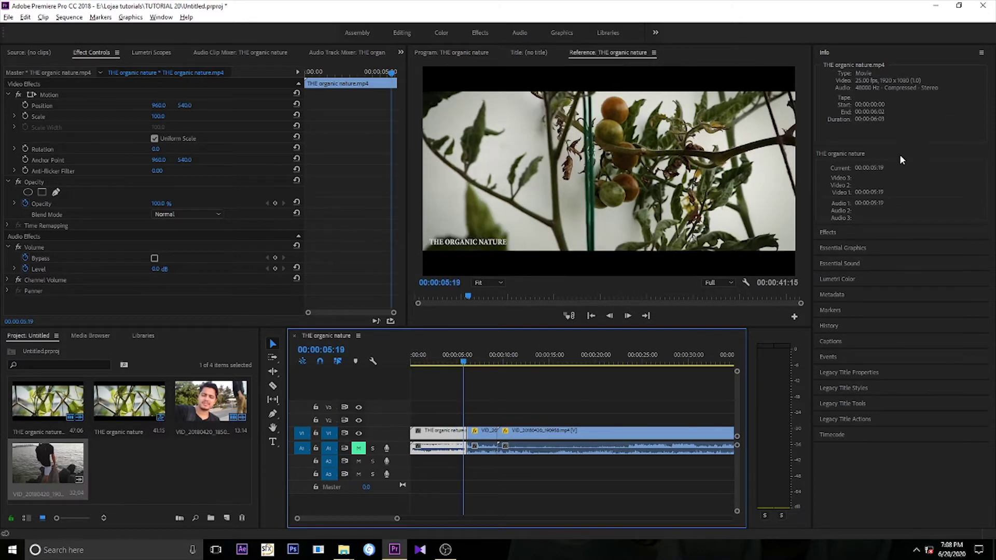
Step: Search the effects for 'diss' and apply Dip to White at the first cut
left_click(826, 233)
left_click(842, 82)
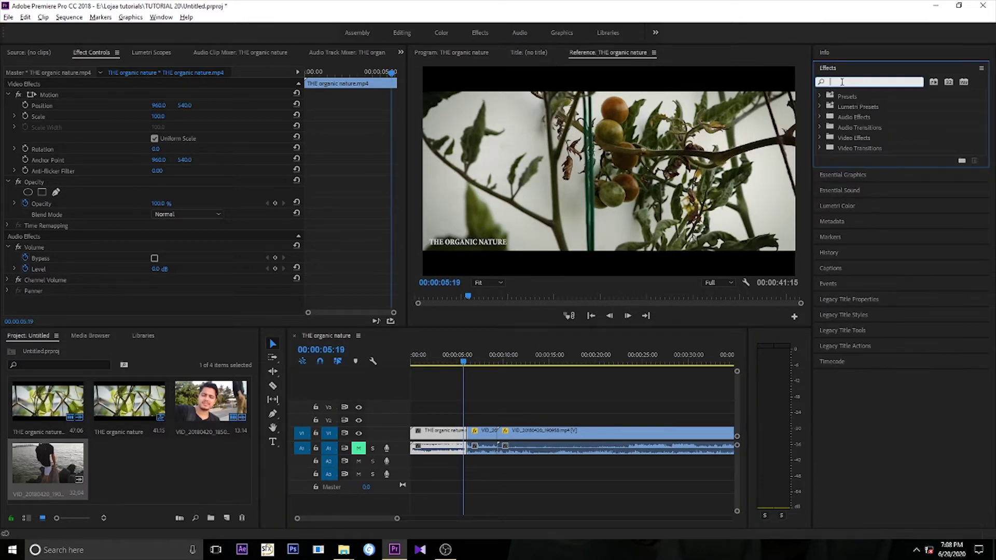
type("diss")
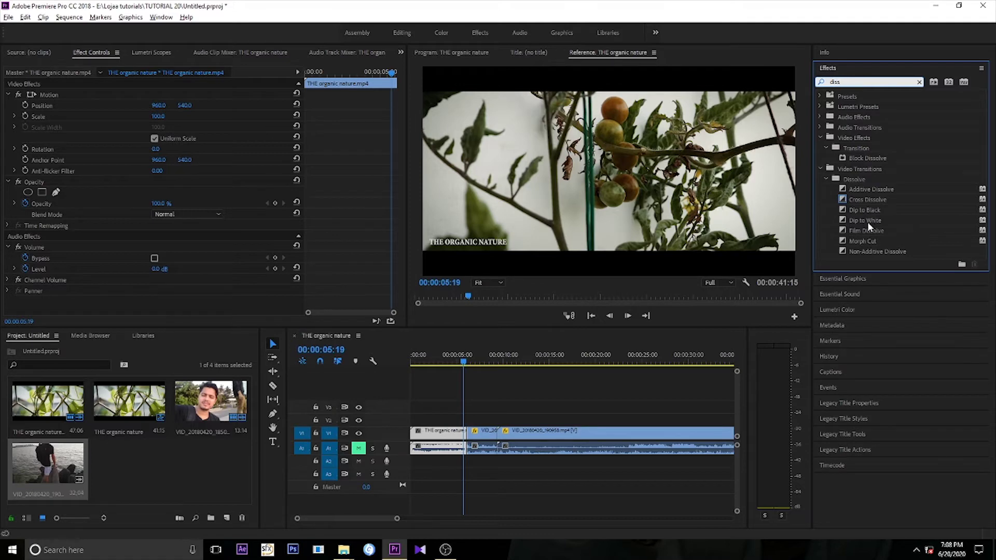
left_click_drag(872, 222, 839, 246)
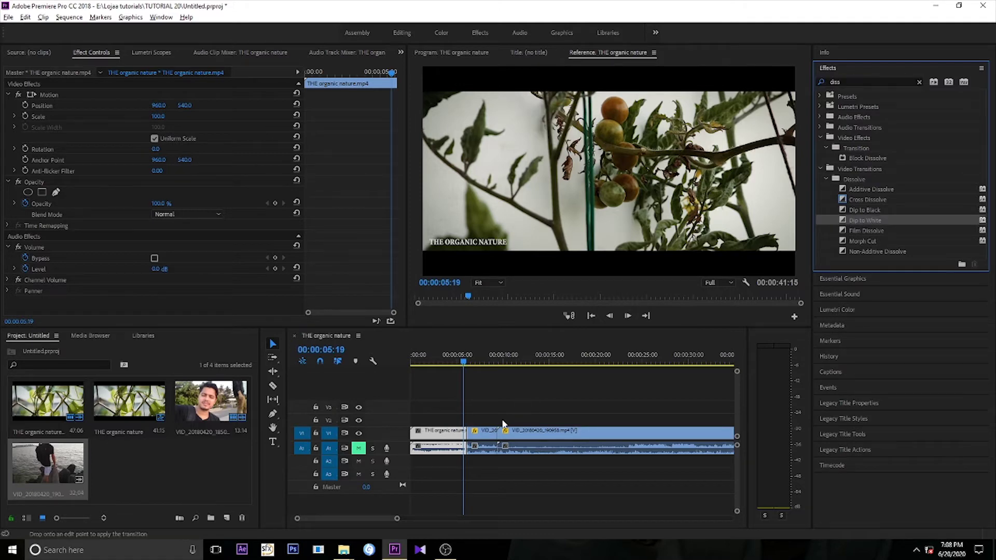
left_click_drag(473, 444, 469, 442)
left_click(455, 355)
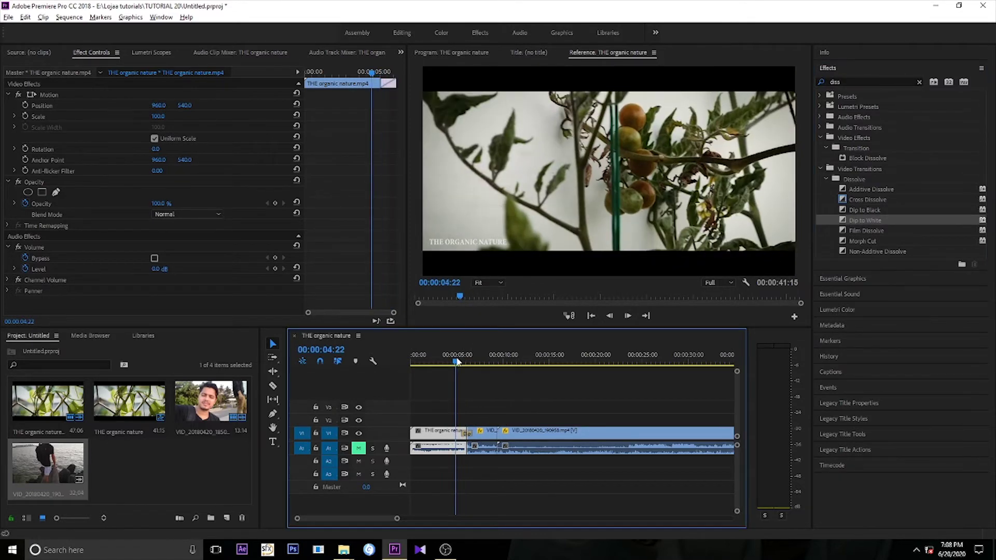
key("space")
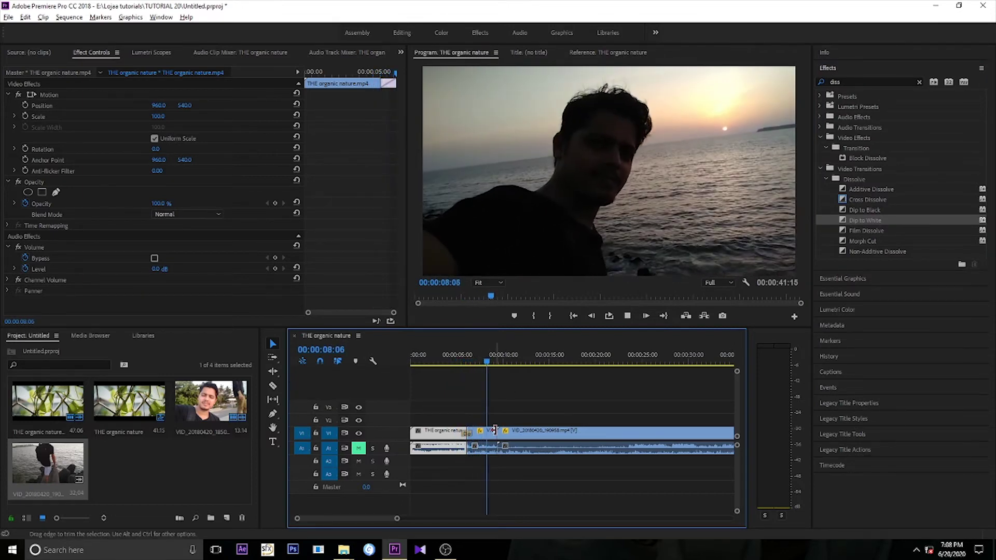
Step: Trim the sunset clip's start slightly and add Dip to White at the remaining cuts
left_click_drag(495, 430, 505, 430)
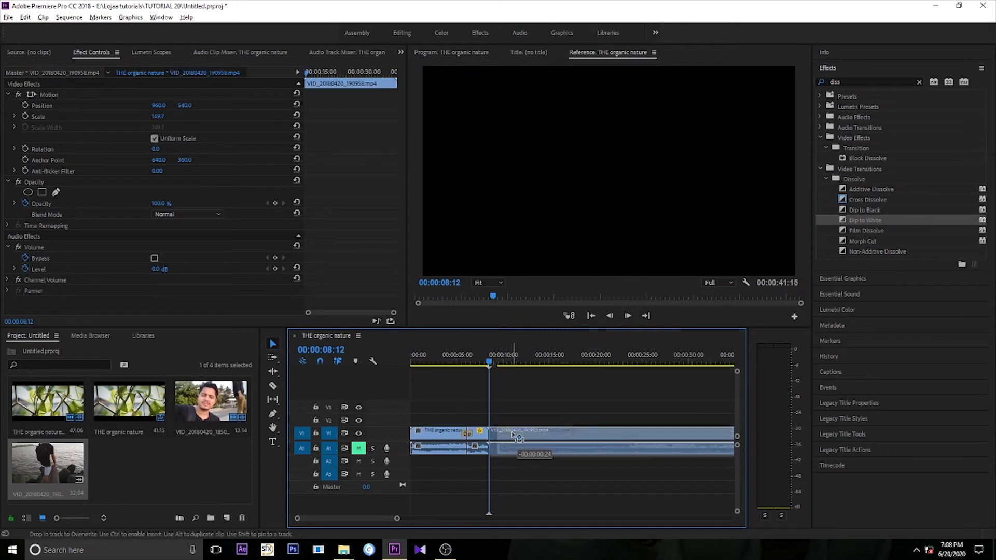
left_click(862, 220)
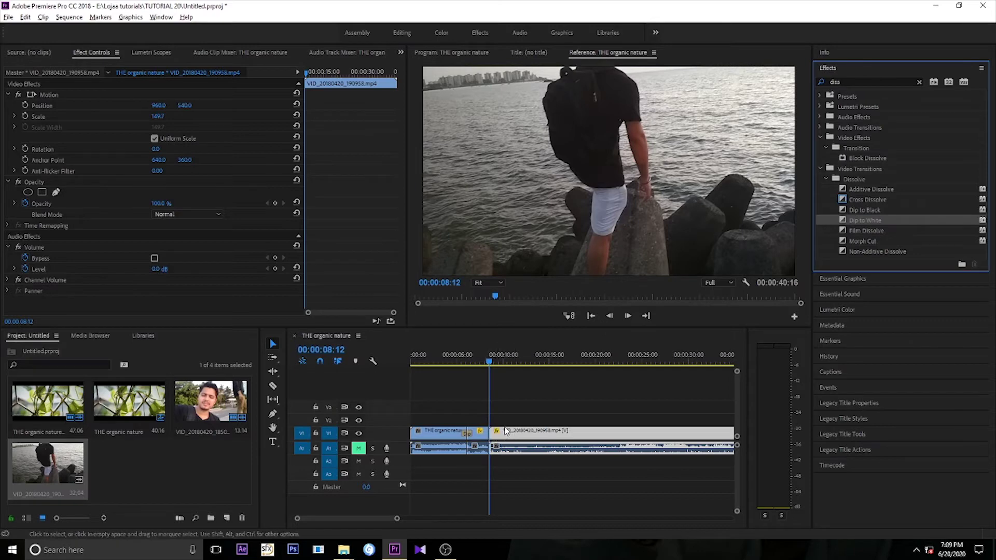
left_click_drag(516, 439, 482, 431)
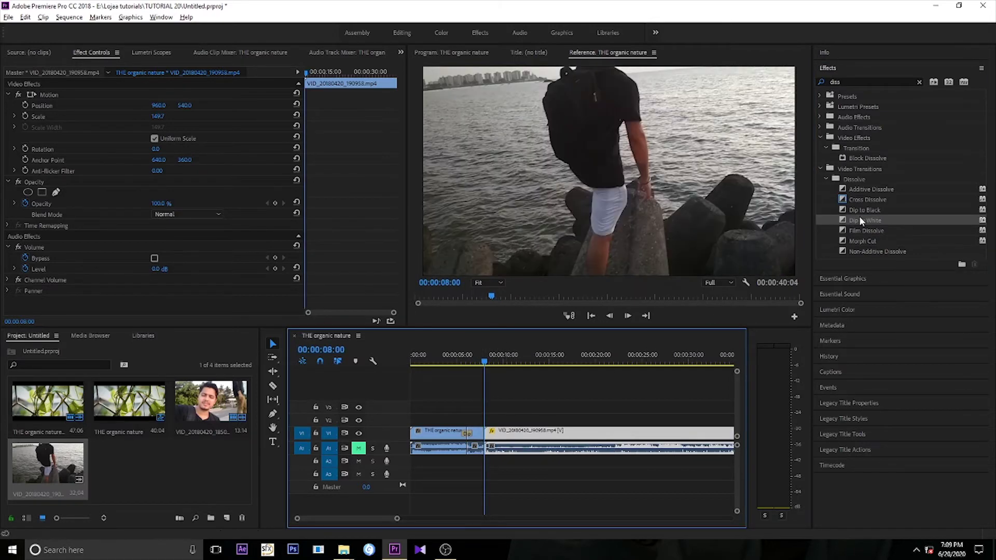
left_click_drag(859, 220, 672, 332)
left_click_drag(487, 438, 486, 433)
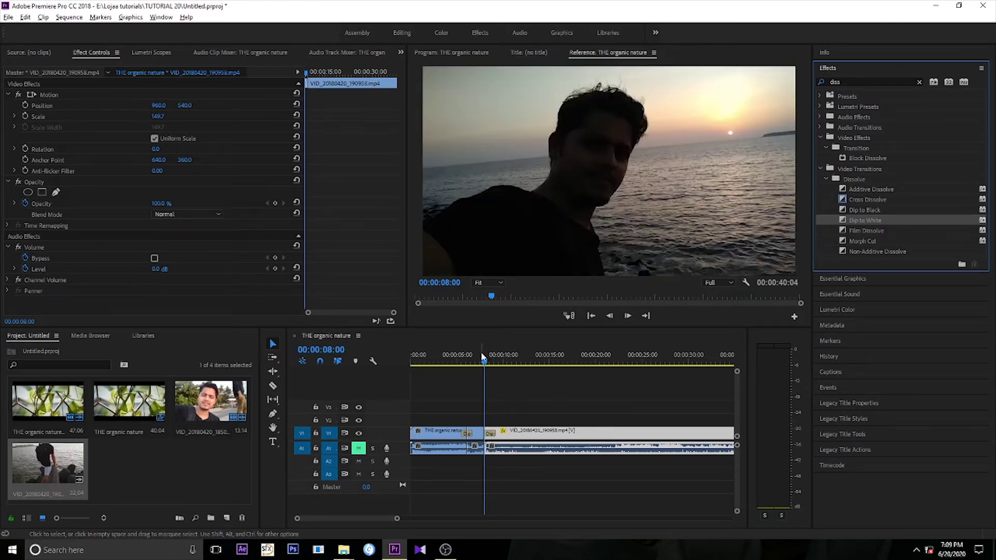
key("space")
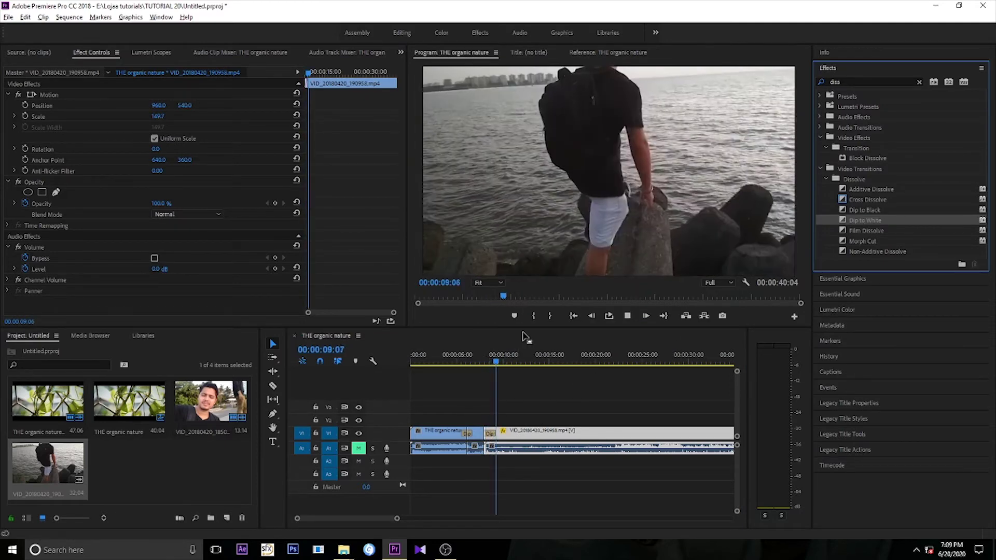
Step: Stop playback at 00:00:11:10 and drag the last clip's end back to that point
left_click(473, 377)
left_click_drag(473, 377, 454, 375)
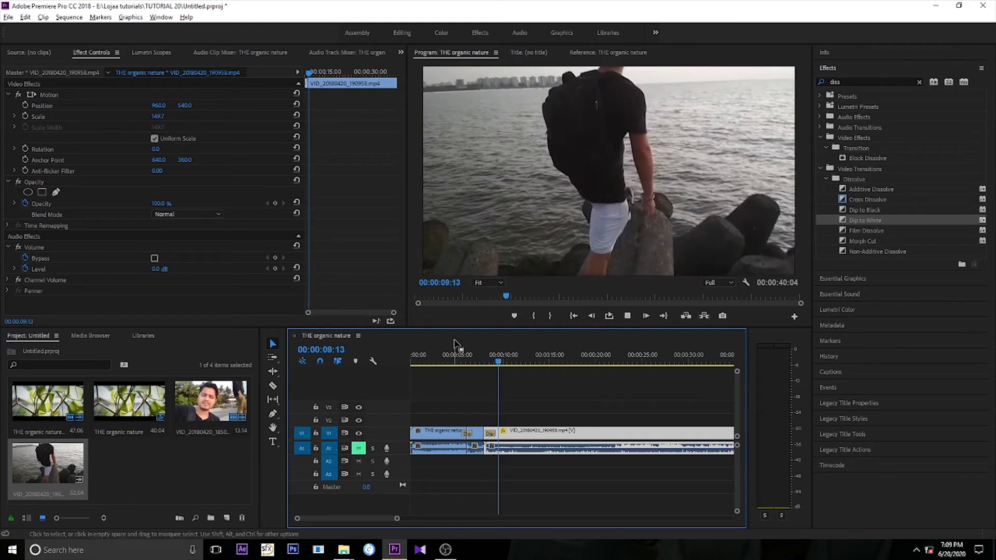
key("space")
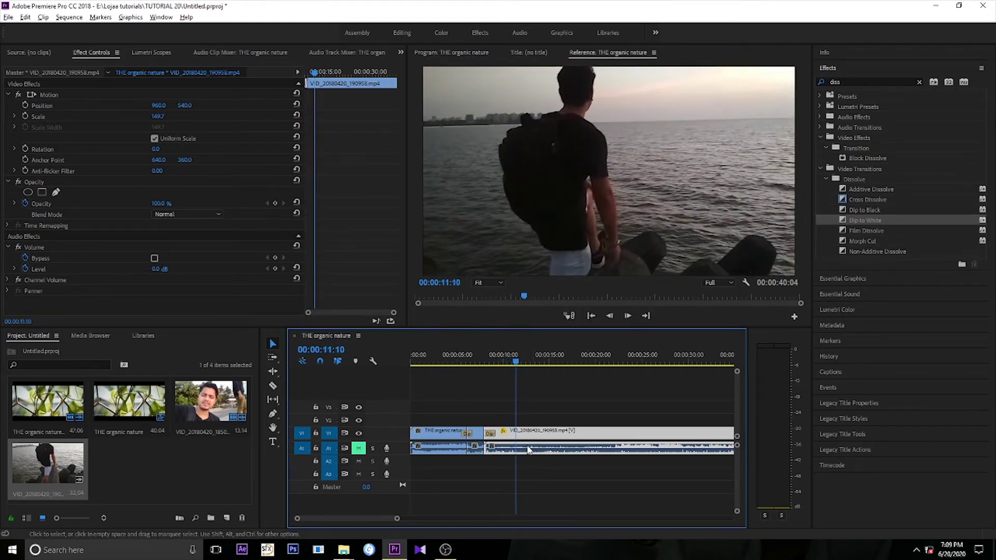
key("minus")
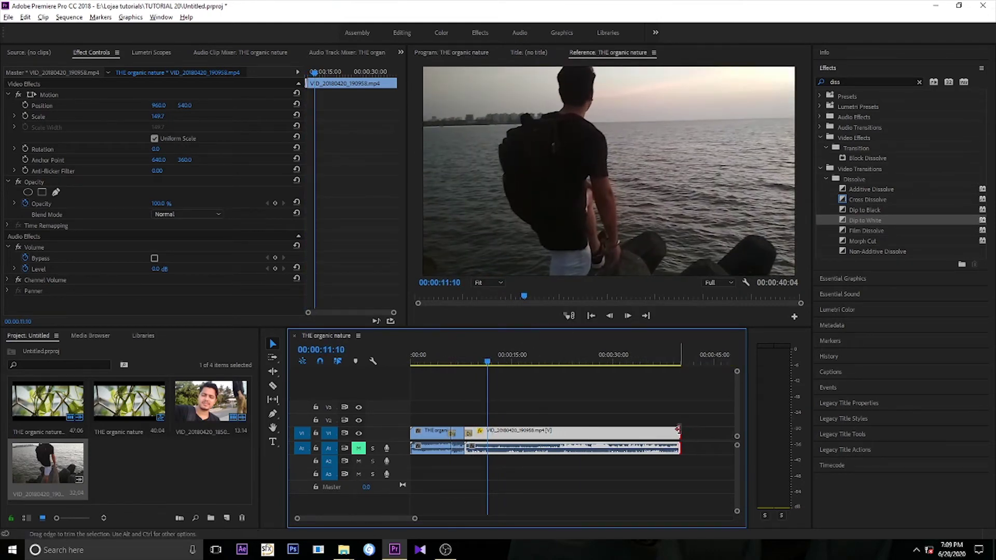
left_click_drag(678, 429, 486, 430)
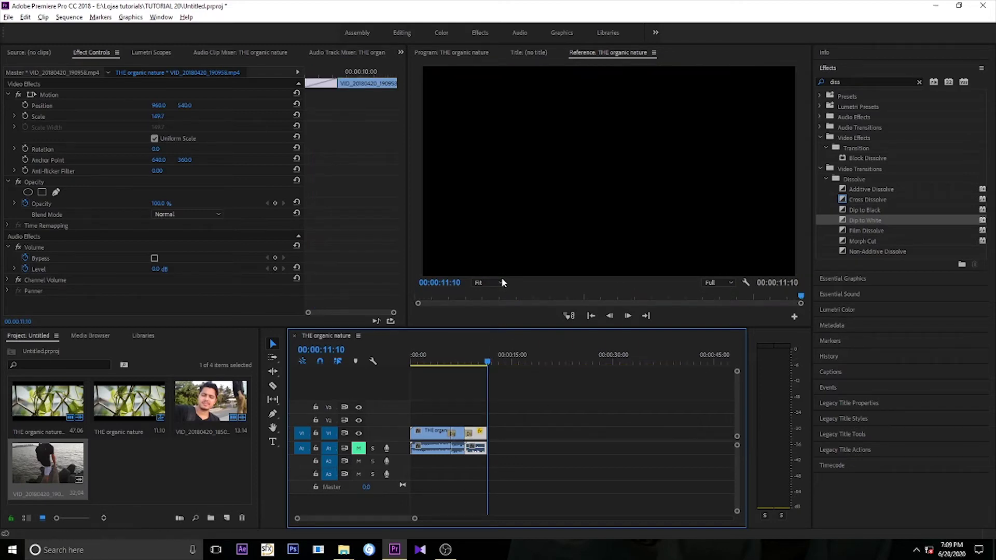
left_click_drag(488, 362, 444, 363)
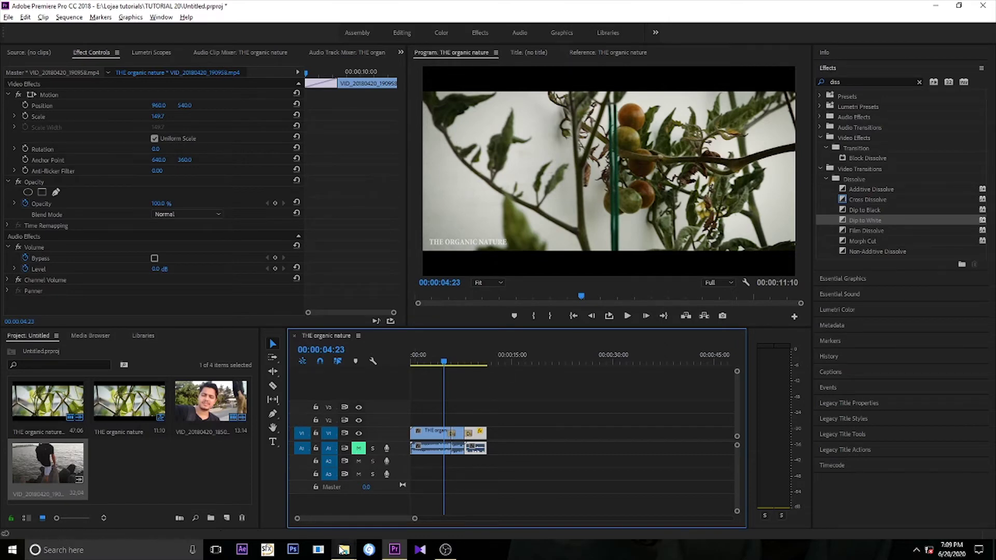
Step: Open Downloads > youtube musics and drag 1940_s_Slow_Dance.mp3 into Premiere's Project panel
mouse_move(344, 550)
left_click(280, 482)
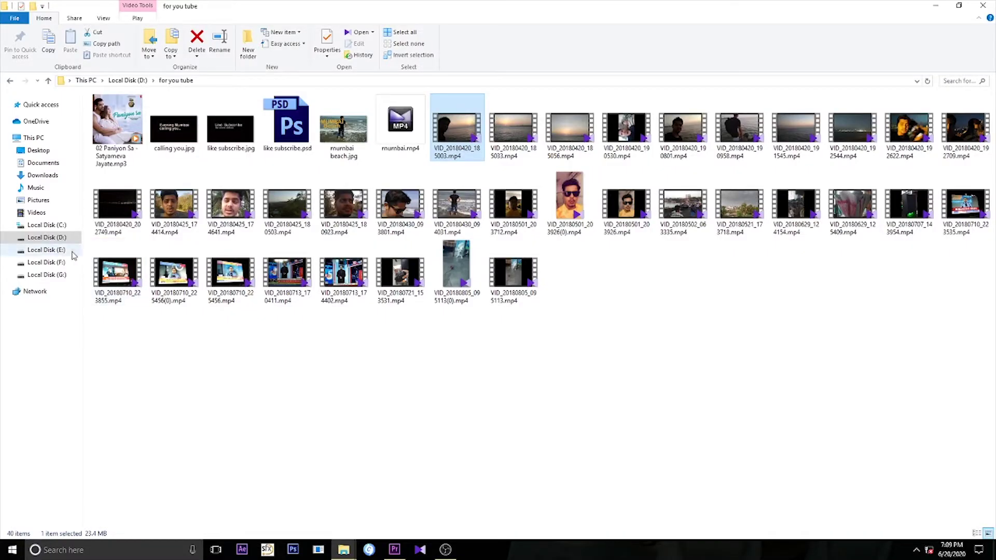
left_click(56, 179)
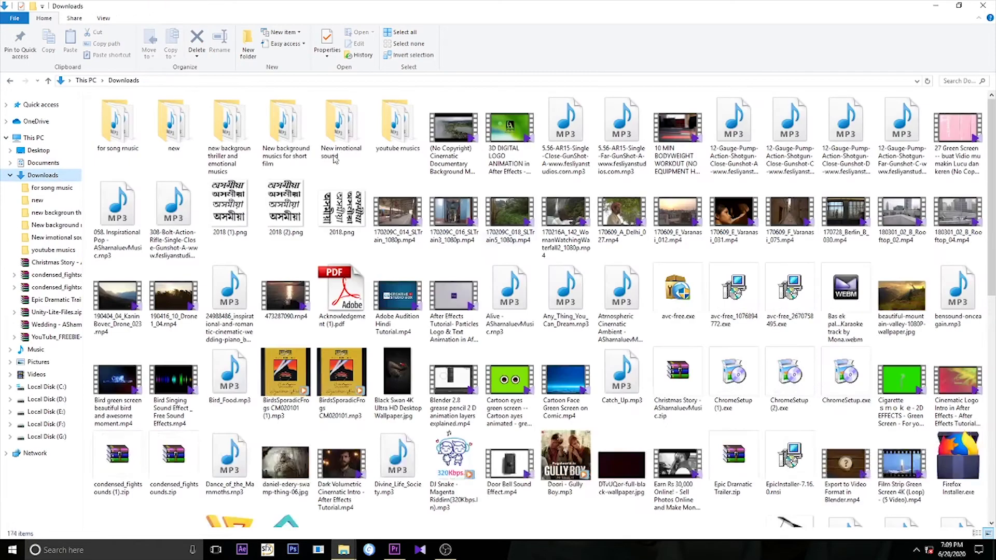
double_click(395, 120)
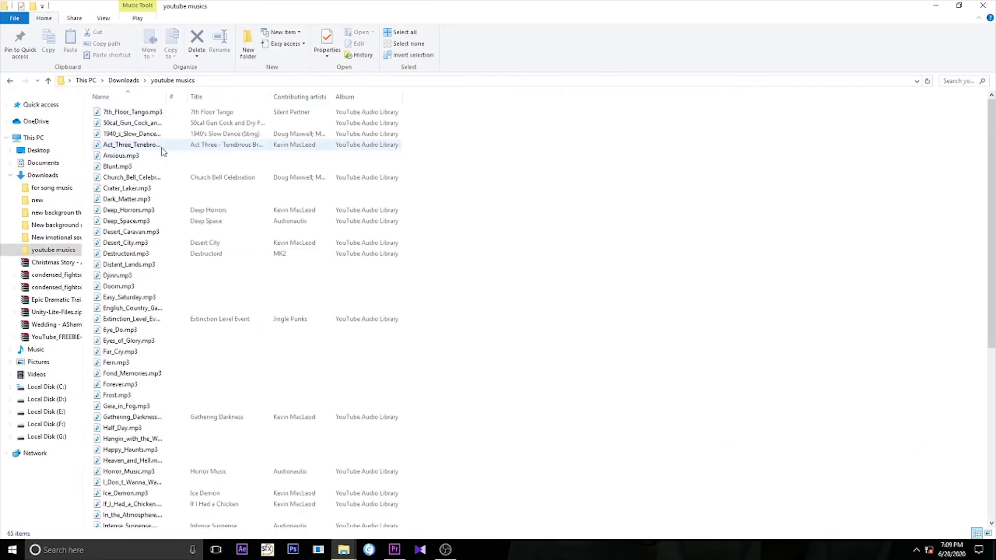
left_click(135, 112)
left_click(136, 124)
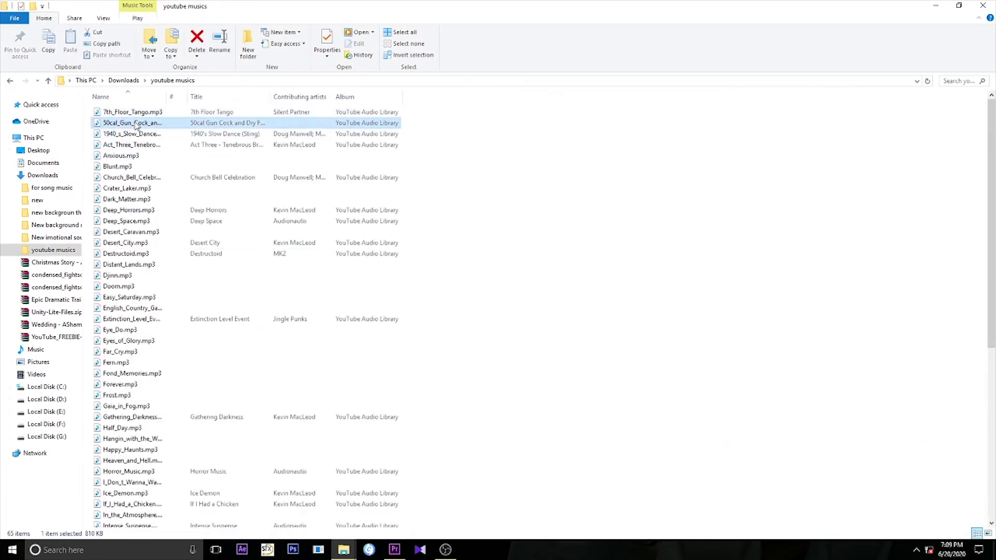
left_click(147, 134)
mouse_move(138, 136)
left_mouse_down()
mouse_move(390, 556)
mouse_move(172, 483)
left_mouse_up()
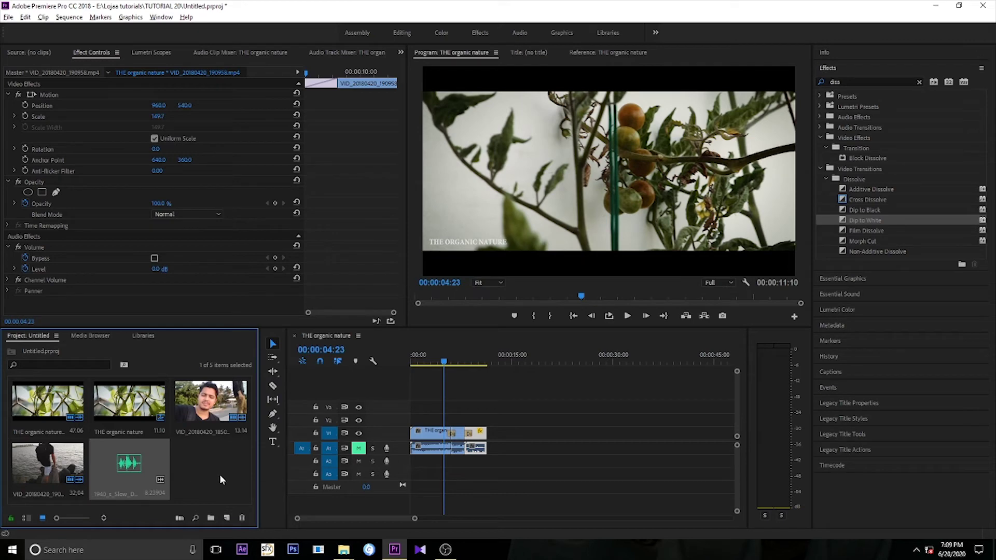
Step: Lay the 1940's Slow Dance music on audio track A2 beneath the clips and play from the start
left_click_drag(107, 464, 449, 467)
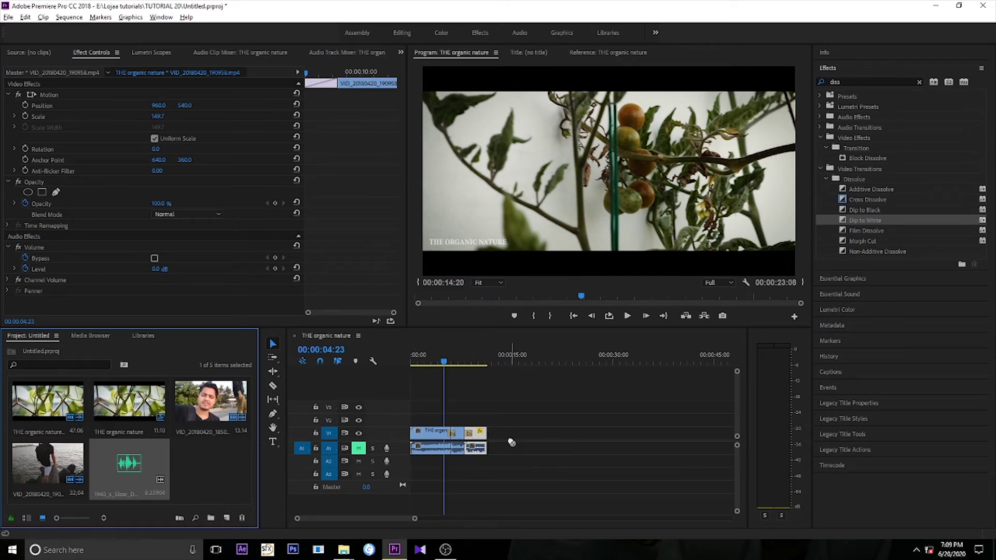
mouse_move(449, 467)
left_mouse_down()
mouse_move(506, 451)
mouse_move(452, 469)
mouse_move(415, 462)
left_mouse_up()
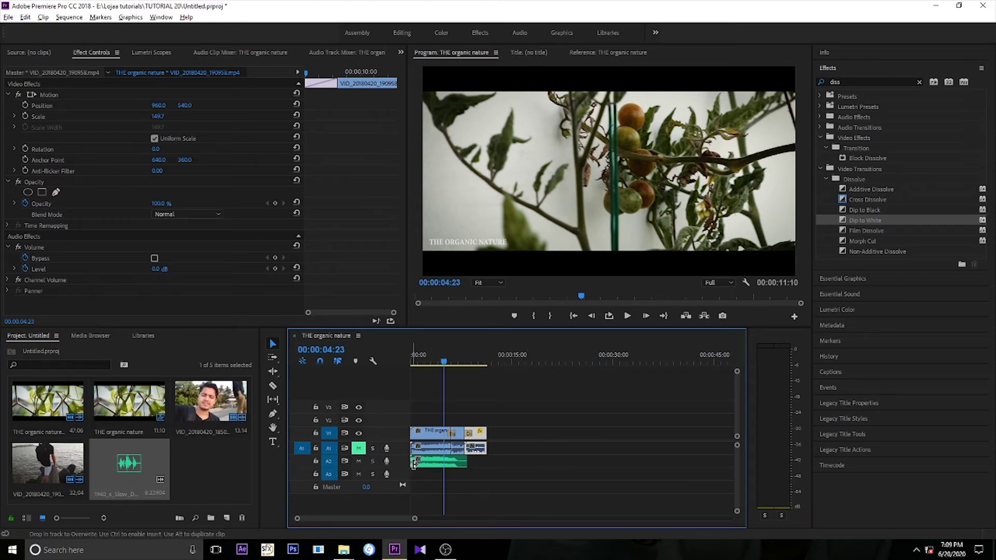
key("space")
key("Home")
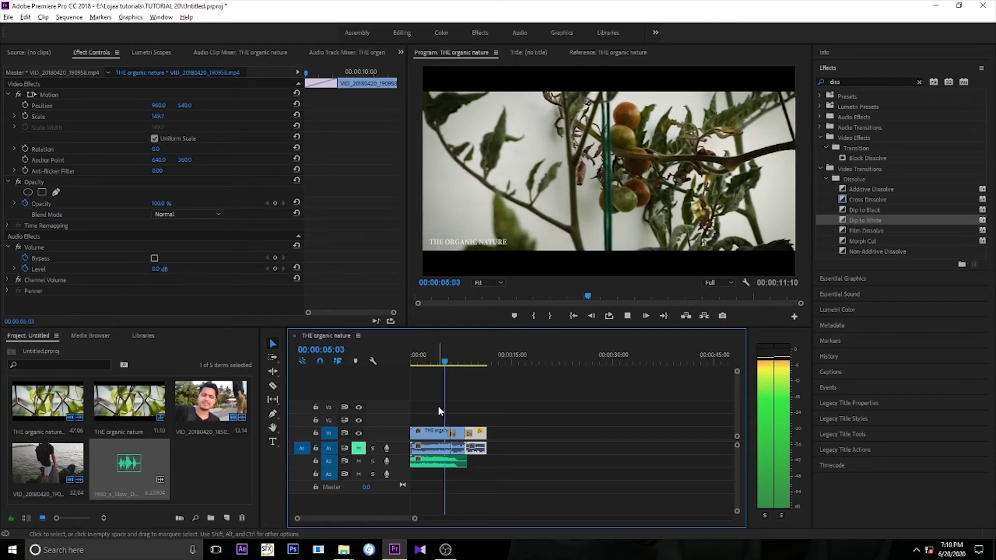
Step: Trim the V1/A1 clip edge so the sequence runs 00:00:08:13 instead of 11:10
key("space")
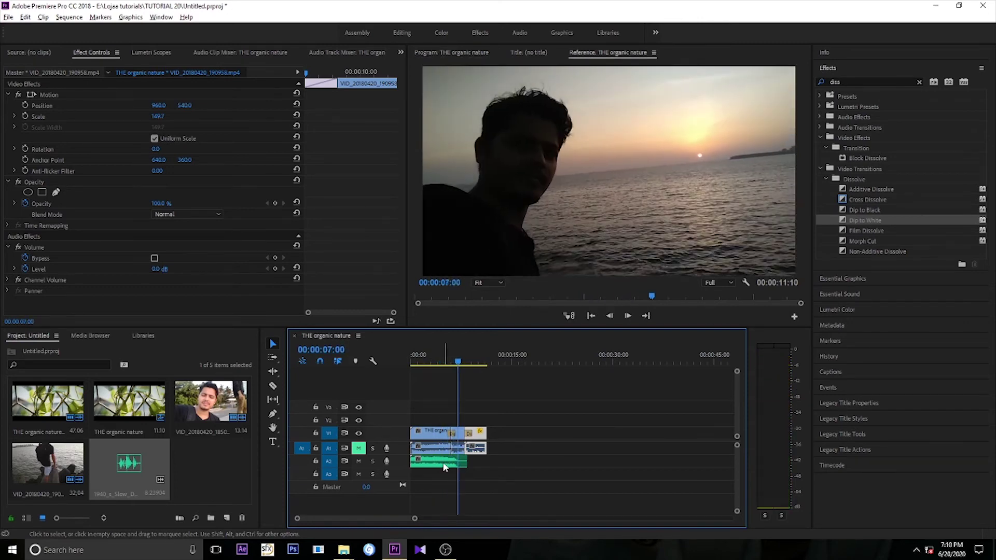
mouse_move(410, 436)
left_mouse_down()
mouse_move(470, 454)
mouse_move(430, 433)
left_mouse_up()
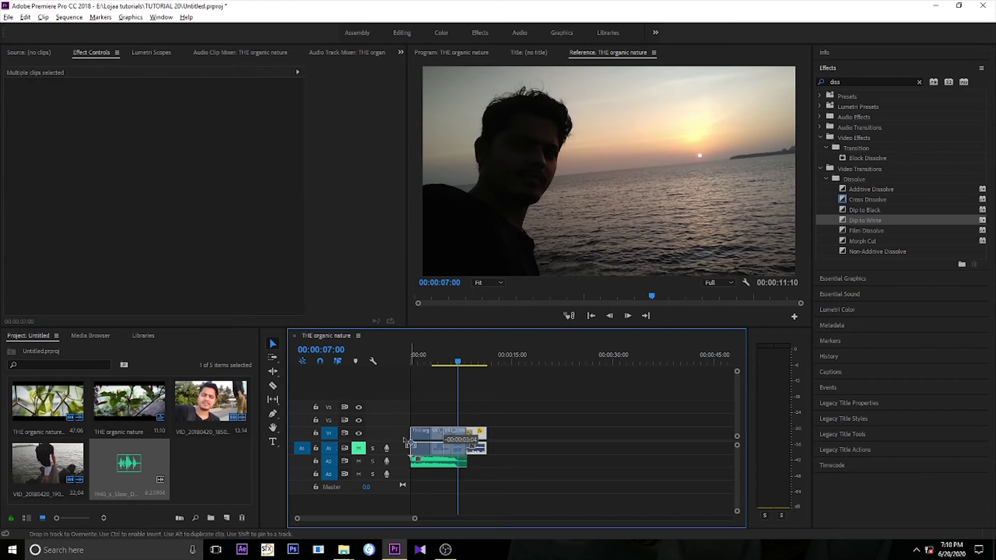
left_click_drag(458, 365, 398, 368)
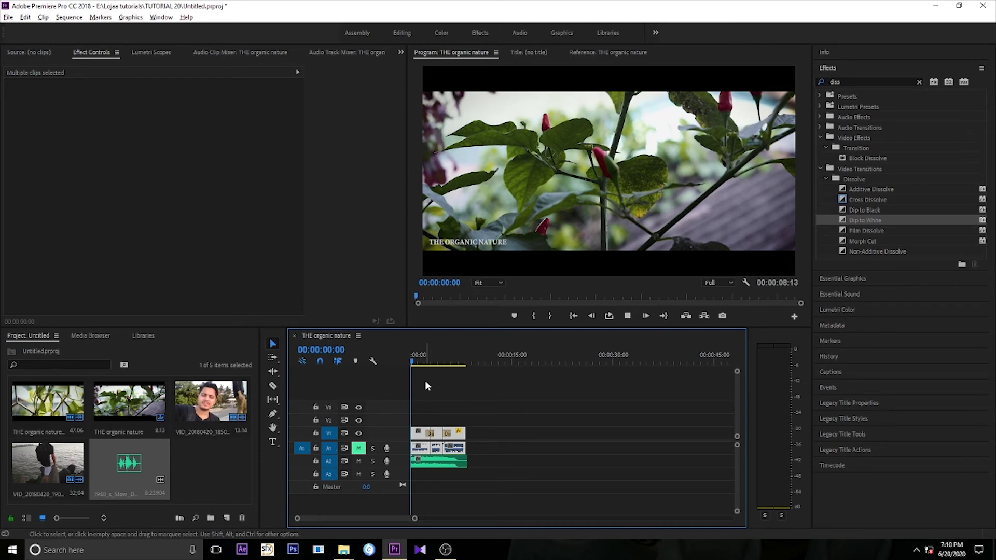
Step: Trim the V1/A1 clips' end back to the playhead at 00:00:07:14
key("space")
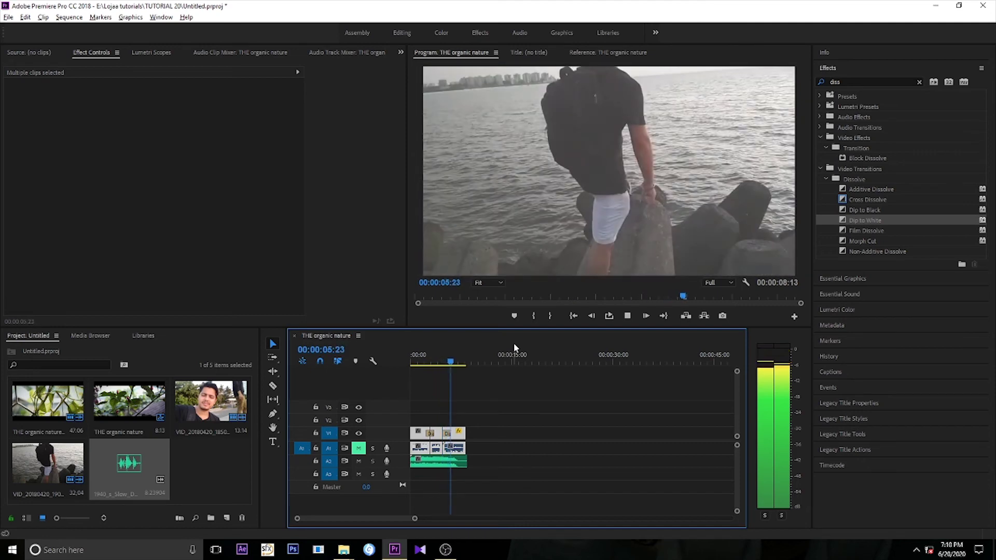
key("space")
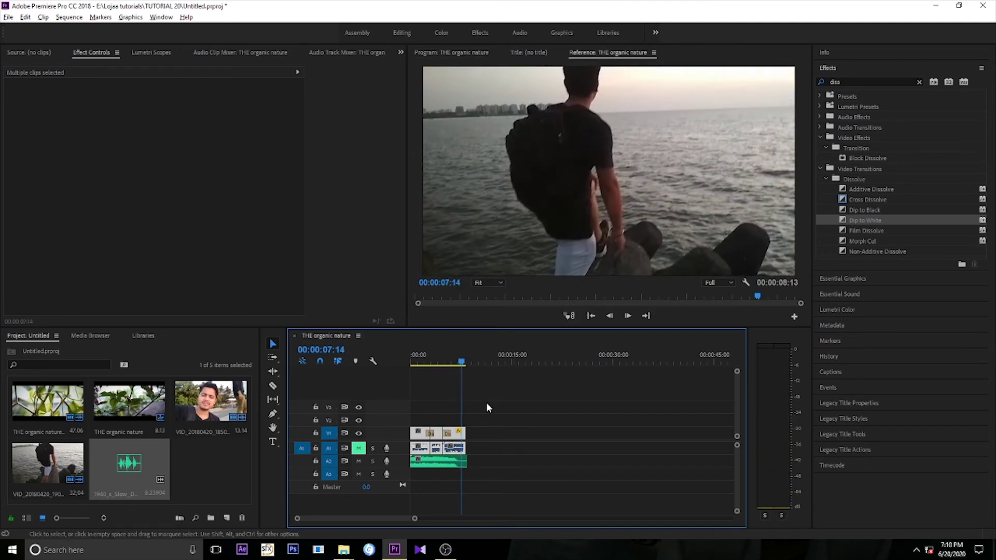
left_click_drag(460, 431, 461, 431)
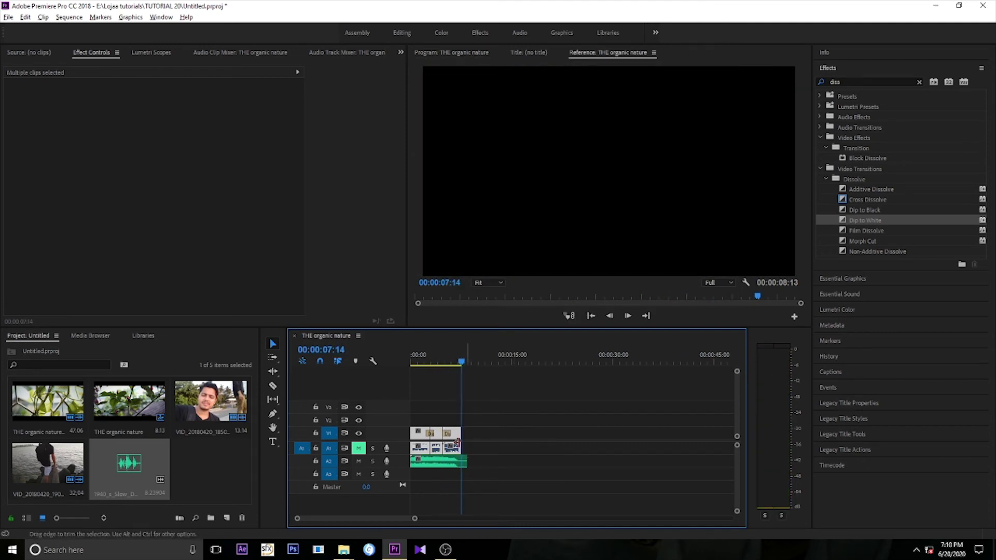
key("equal")
key("equal")
key("equal")
key("minus")
key("minus")
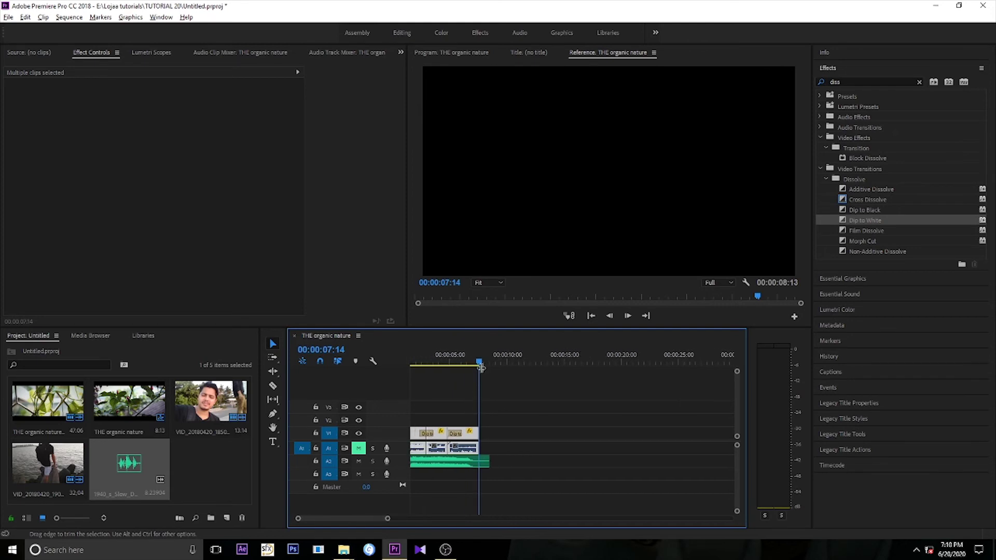
left_click(467, 363)
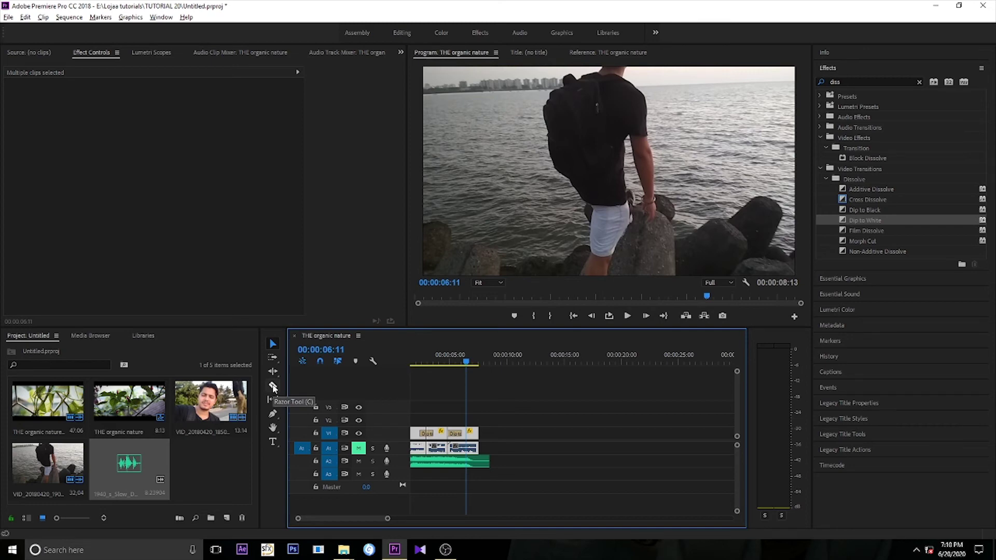
Step: Razor-split the last clip at 00:00:06:11
left_click(490, 428)
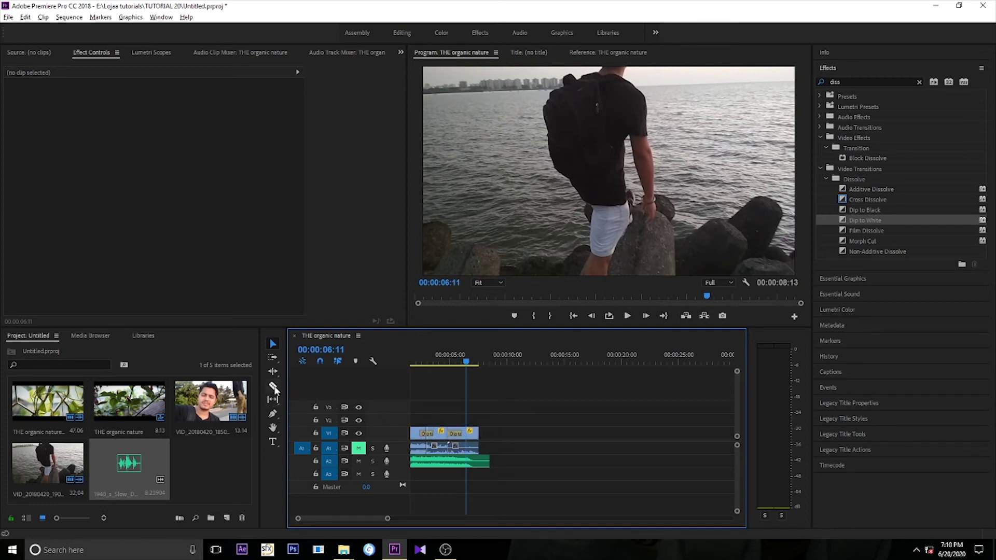
left_click(273, 387)
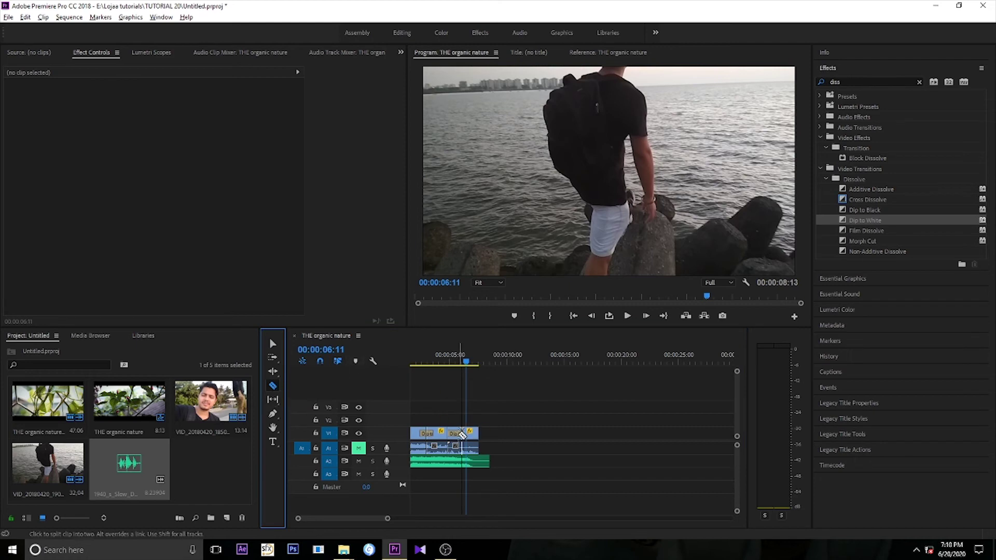
scroll(456, 440, "up", 2, "alt")
scroll(456, 439, "up", 2, "alt")
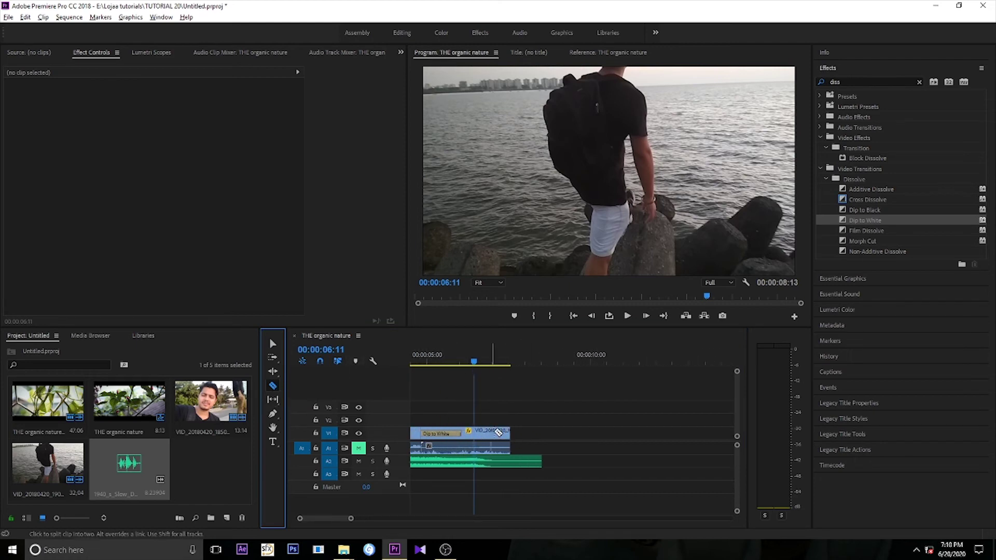
left_click(458, 433)
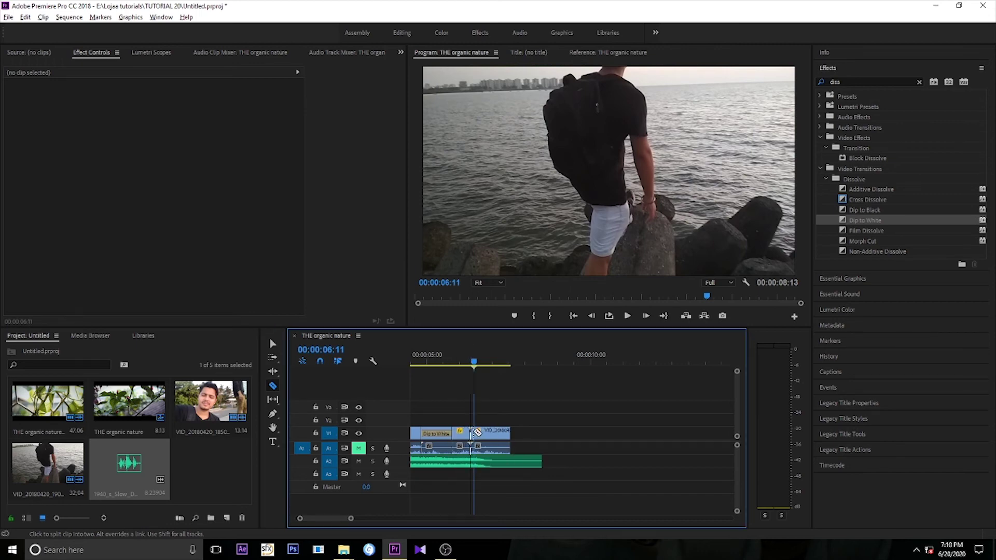
Step: Slide the piece after the cut 14 frames later and shorten it to 15 frames
left_click(272, 343)
left_click(462, 434)
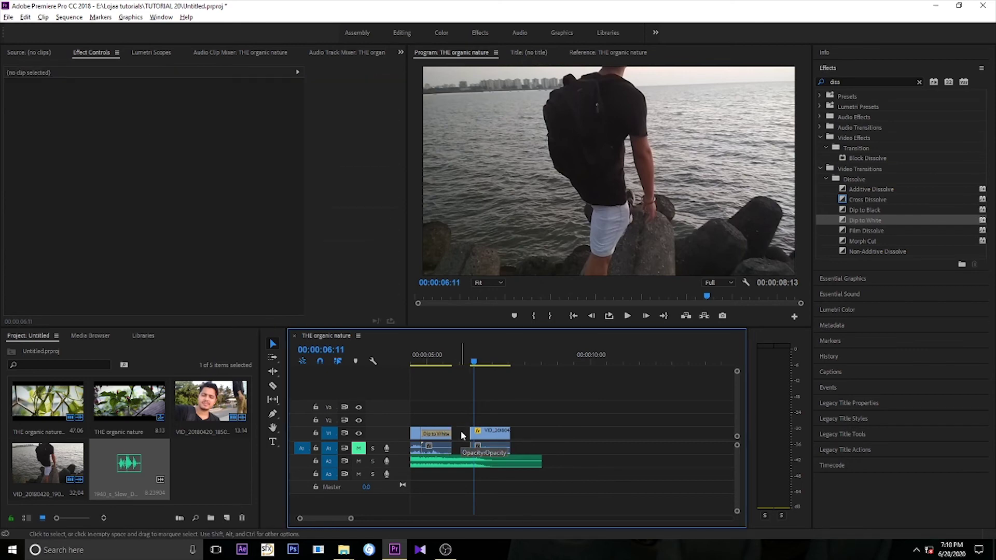
left_click_drag(460, 432, 475, 439)
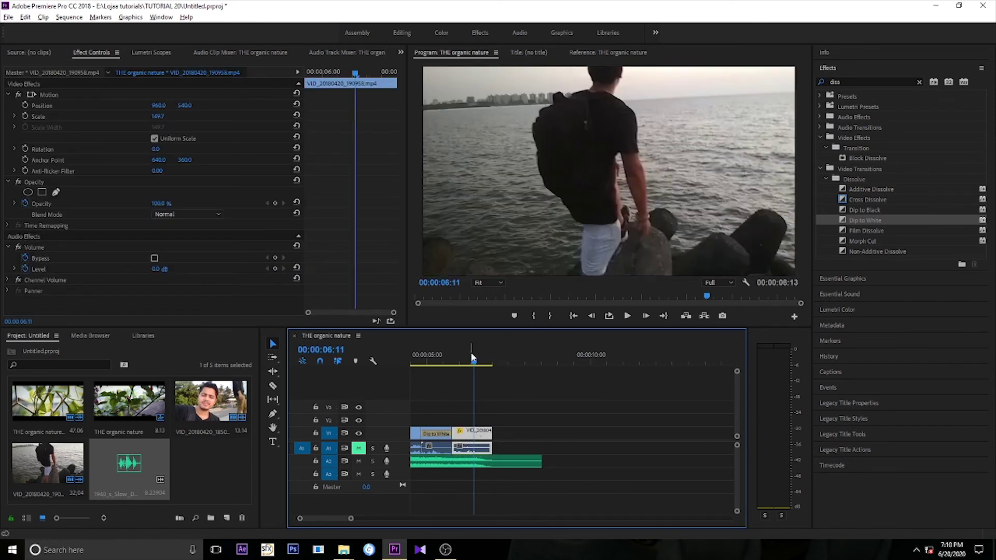
key("Left")
key("Left")
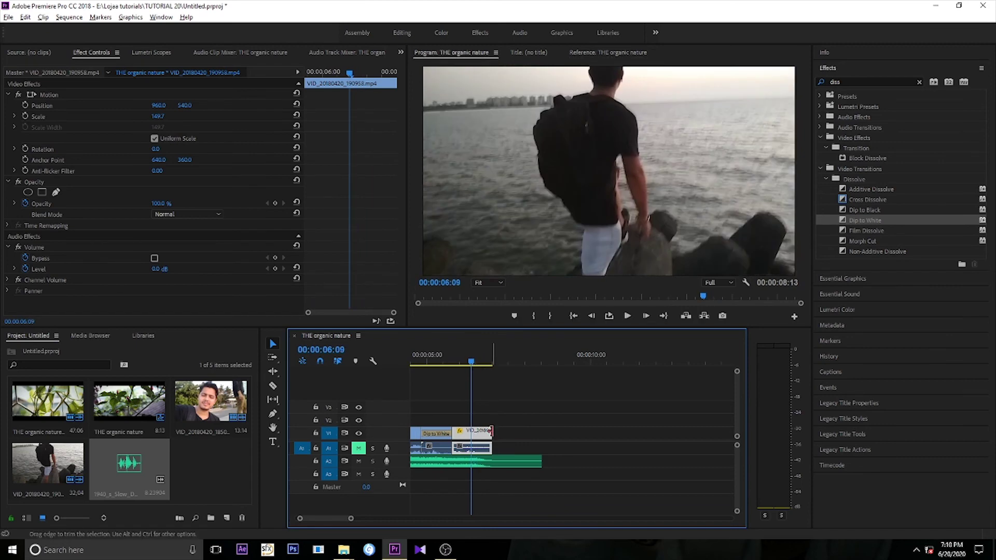
mouse_move(491, 431)
left_mouse_down()
mouse_move(472, 435)
mouse_move(490, 433)
left_mouse_up()
left_click(272, 385)
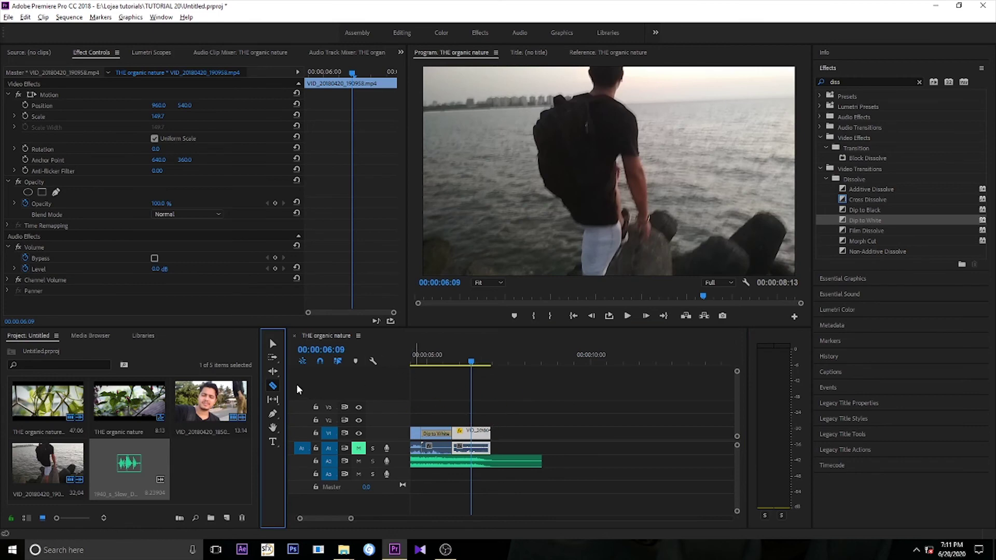
Step: Cut the first clip at 00:00:01:01 and delete the short piece up to 00:00:01:18
mouse_move(350, 518)
left_mouse_down()
mouse_move(360, 518)
mouse_move(342, 516)
left_mouse_up()
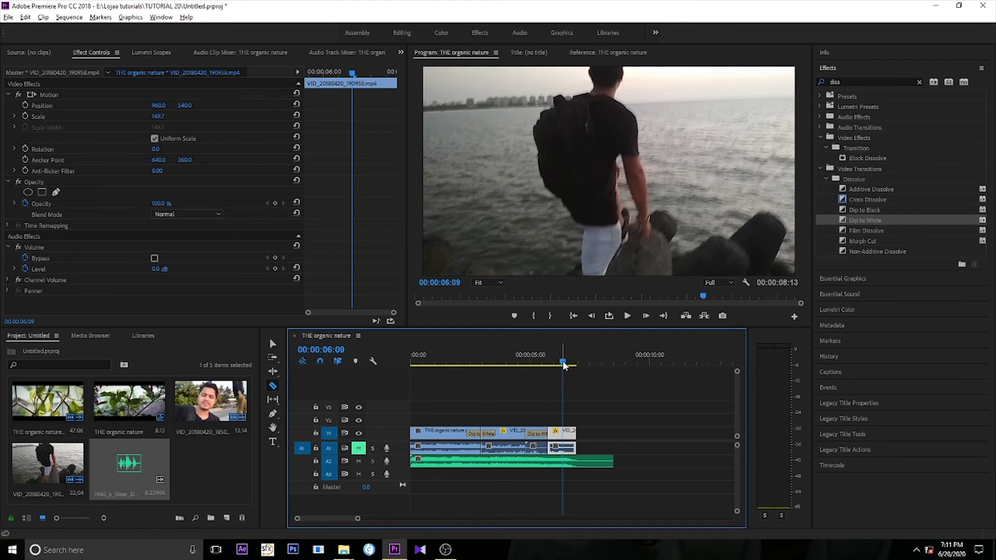
left_click_drag(565, 363, 434, 380)
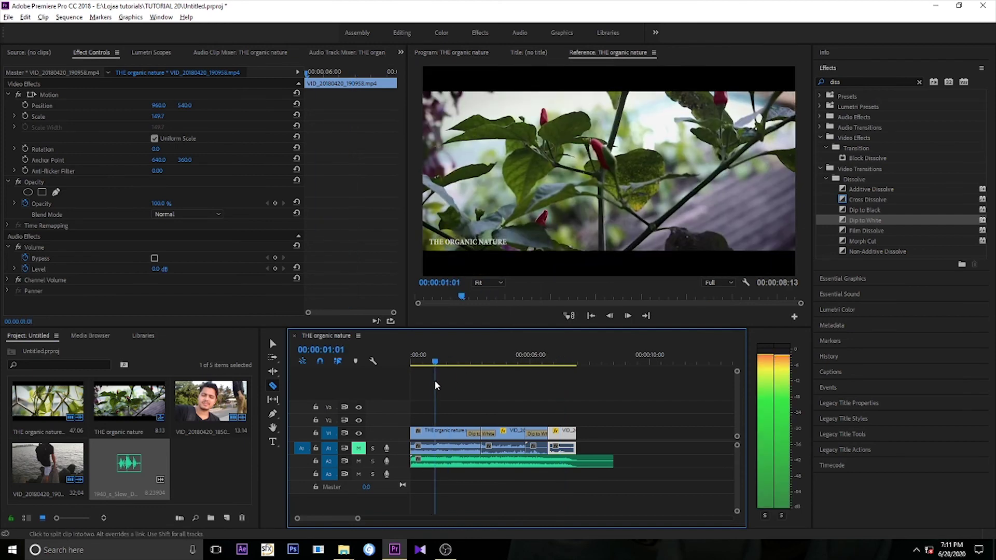
left_click(439, 435)
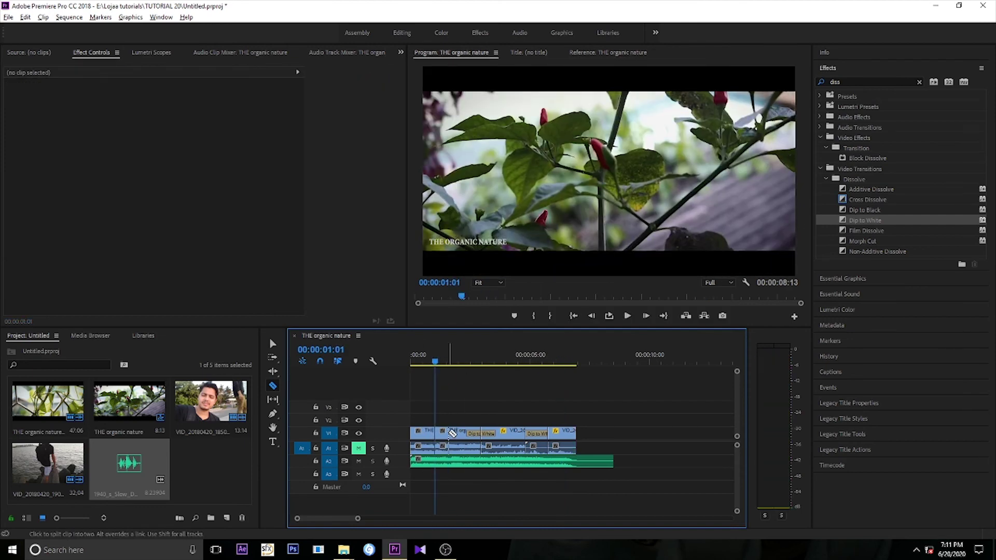
key("space")
key("space")
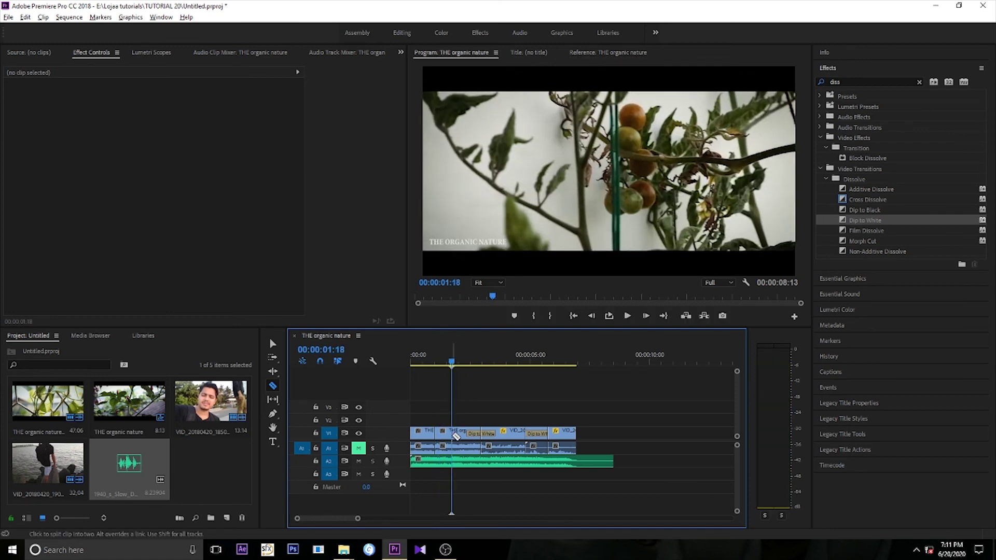
key("v")
left_click(441, 438)
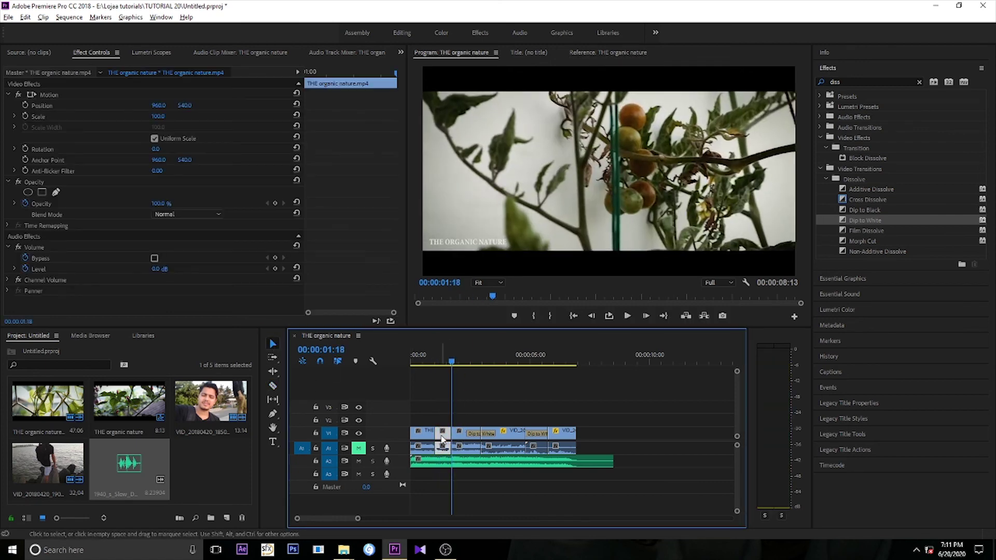
key("Delete")
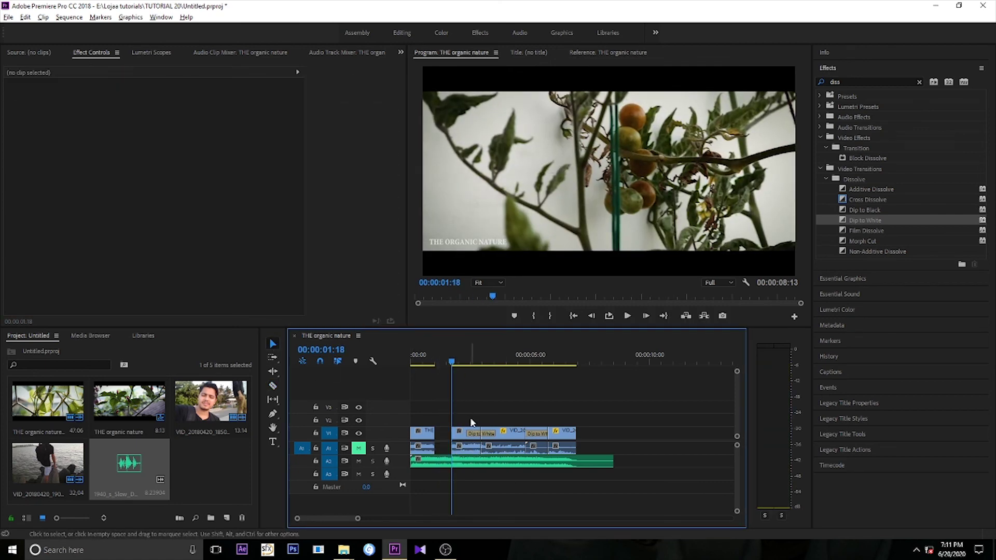
Step: Close the gap and trim the A2 music so the sequence ends at 00:00:06:07
left_click_drag(470, 423, 573, 450)
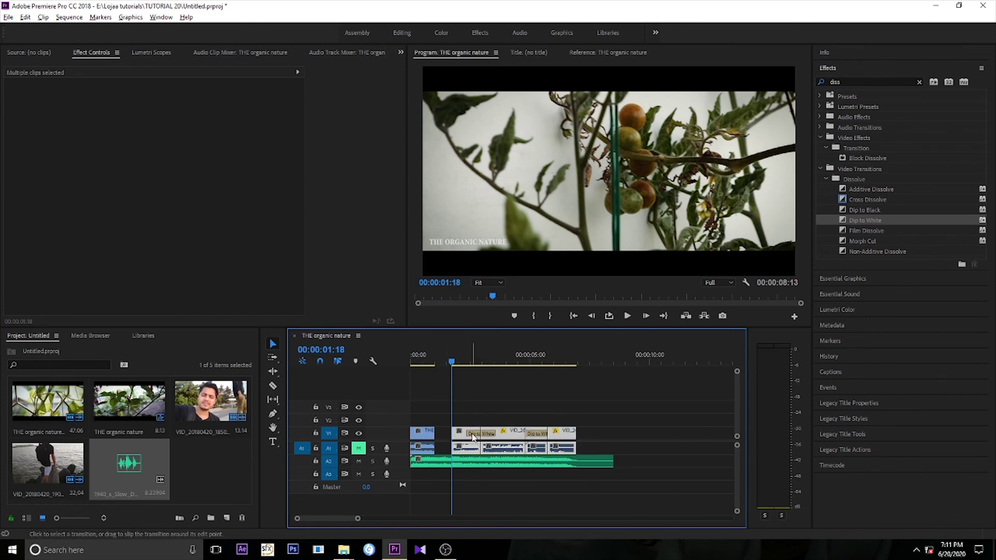
left_click_drag(472, 438, 455, 438)
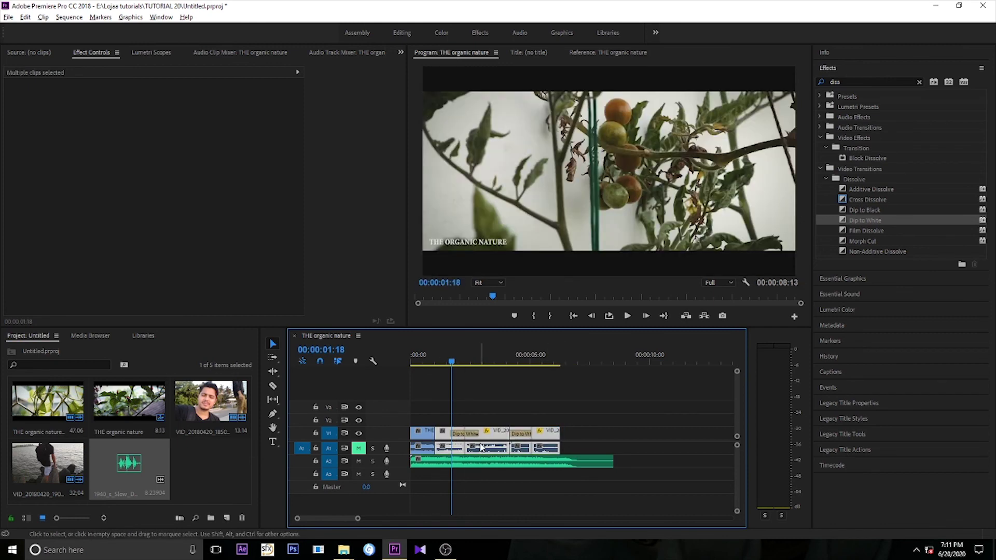
key("minus")
mouse_move(423, 363)
left_mouse_down()
mouse_move(490, 381)
mouse_move(441, 388)
left_mouse_up()
key("minus")
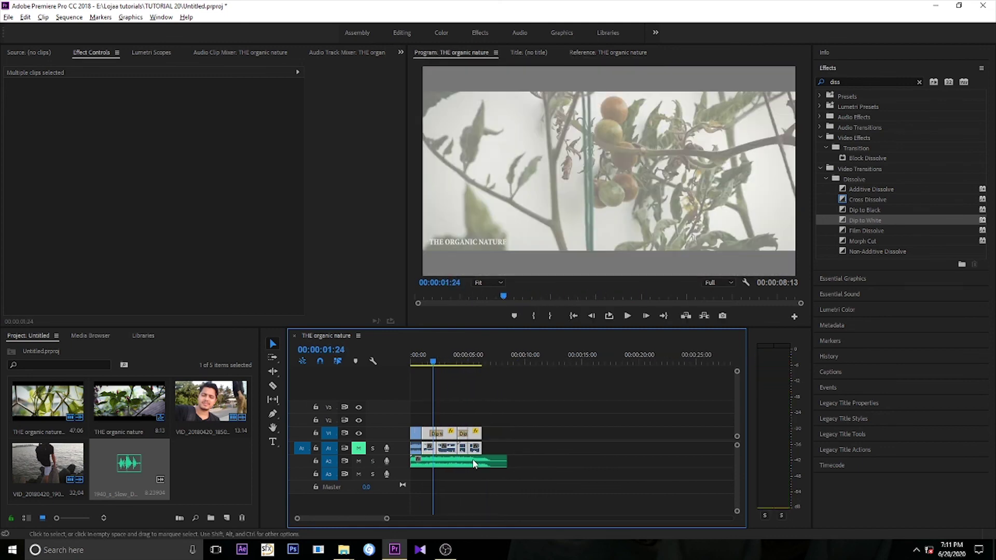
left_click_drag(501, 460, 481, 460)
key("minus")
key("minus")
key("Home")
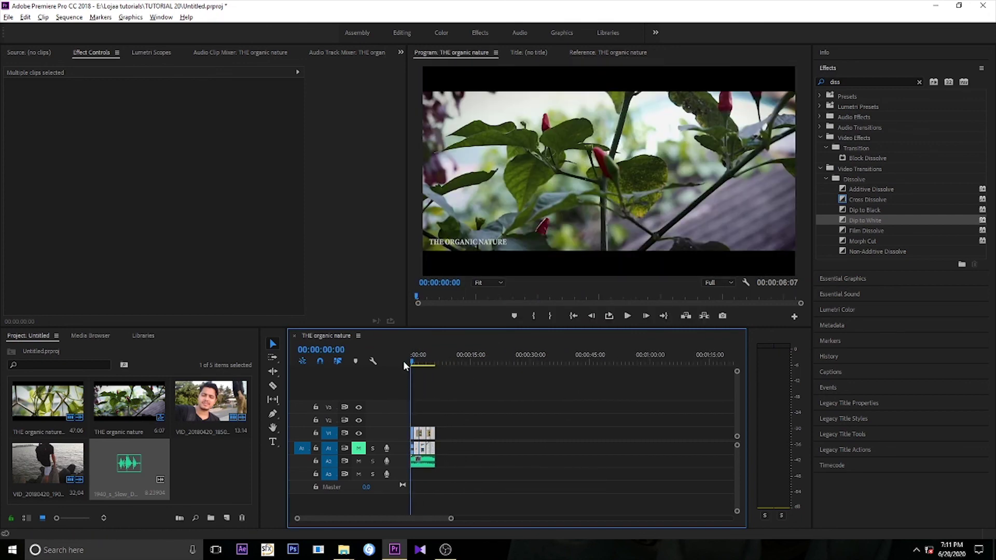